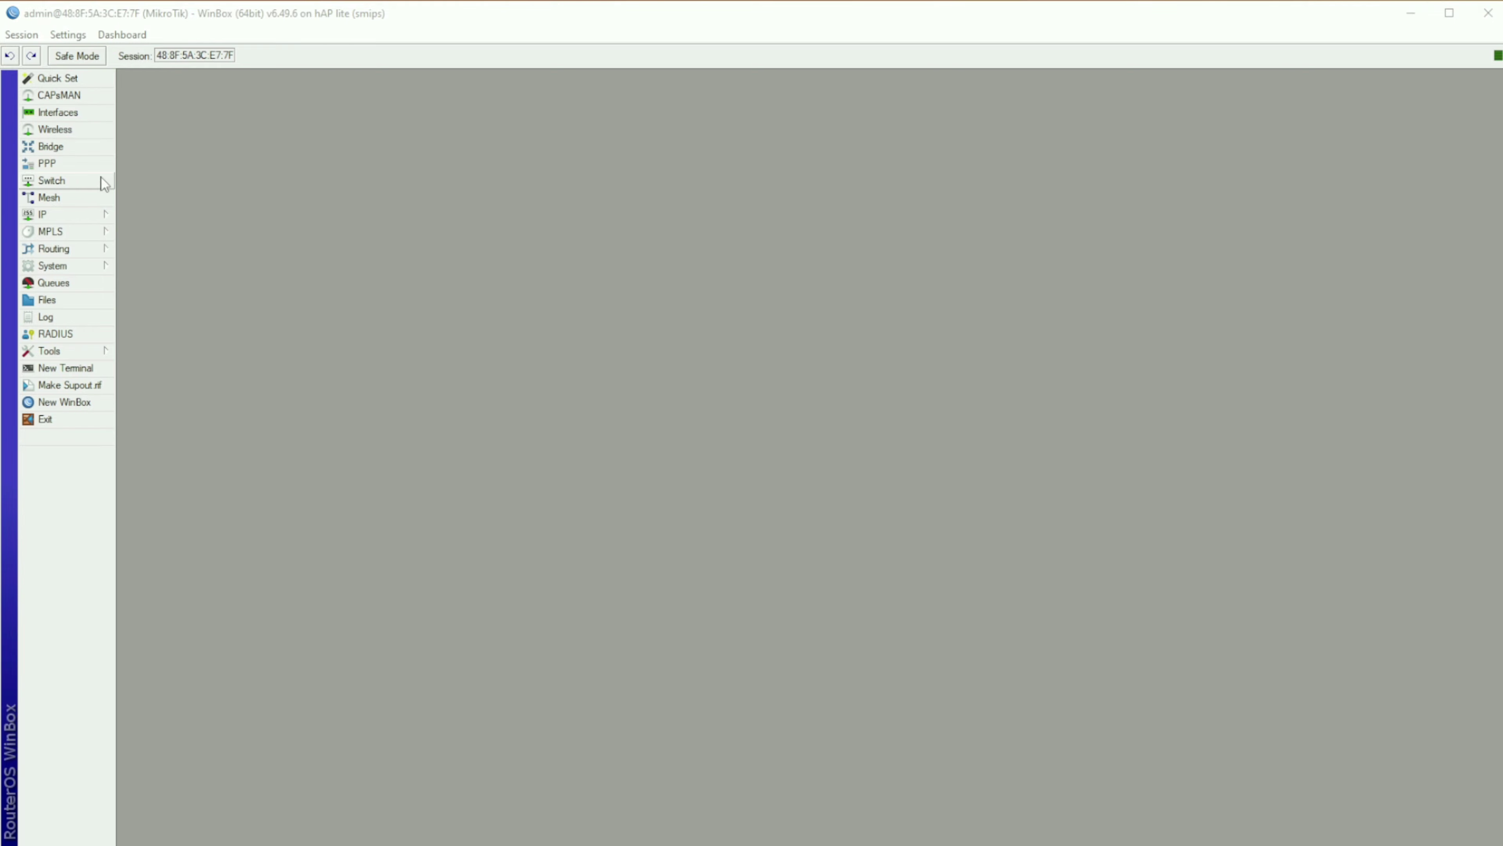
# Add PPTP client pptp-out1 dialing PL226.vpnbook.com with the account's login and password, and apply.
pyautogui.click(77, 163)
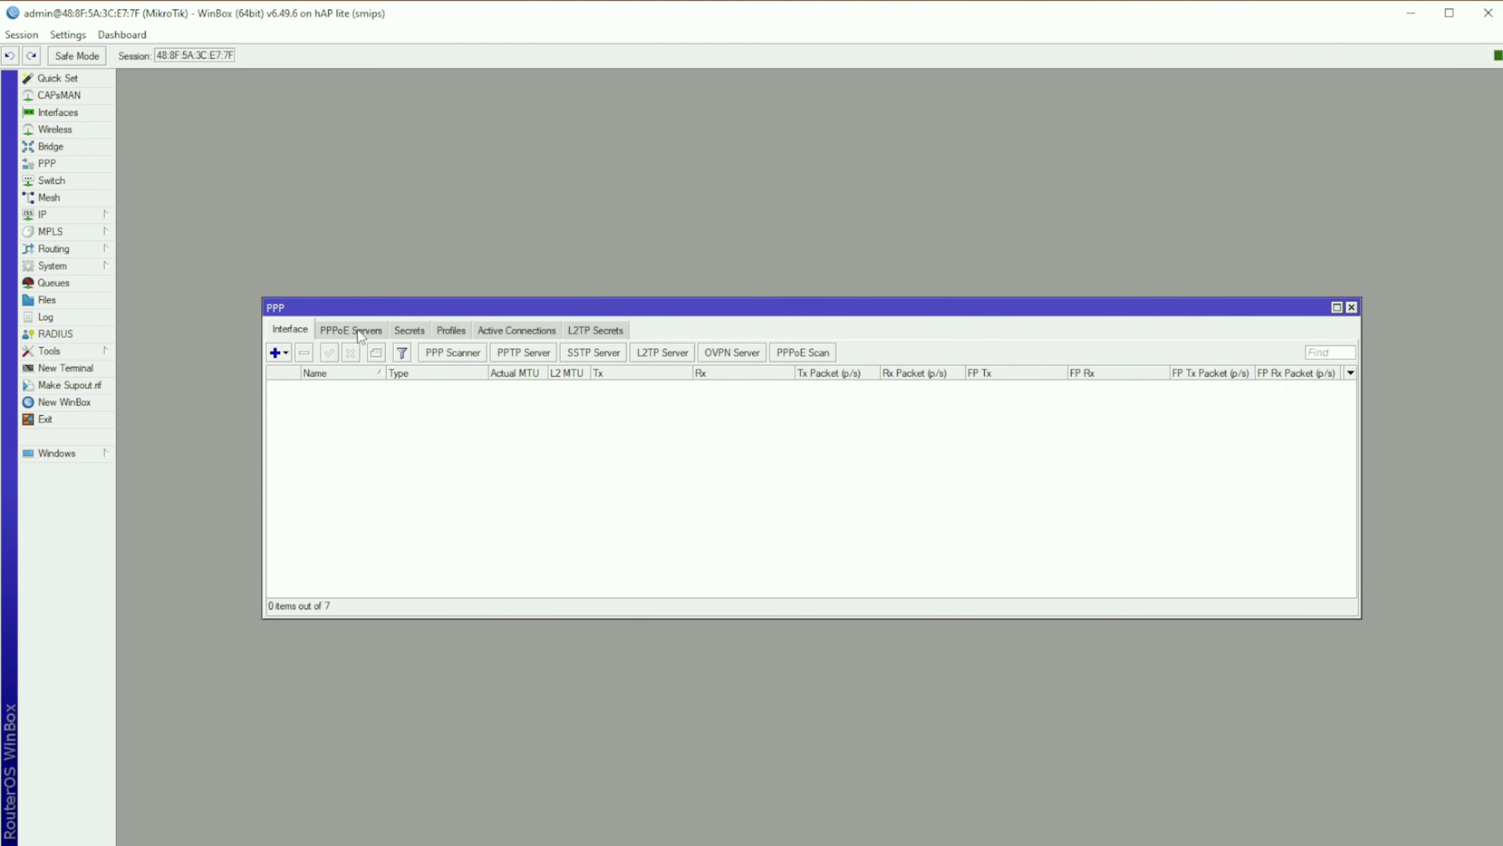
pyautogui.click(276, 353)
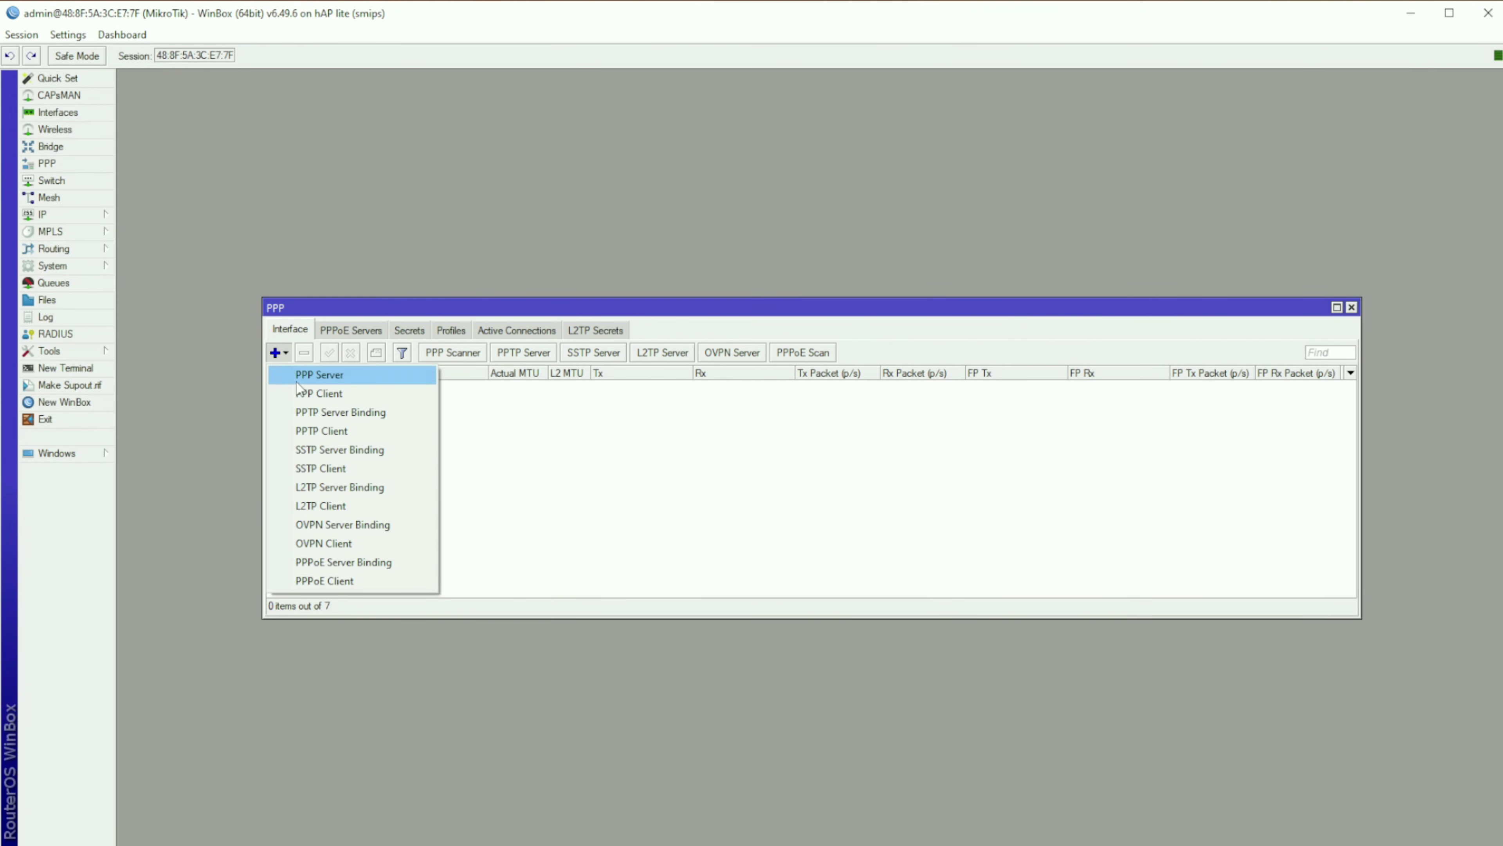
pyautogui.click(366, 432)
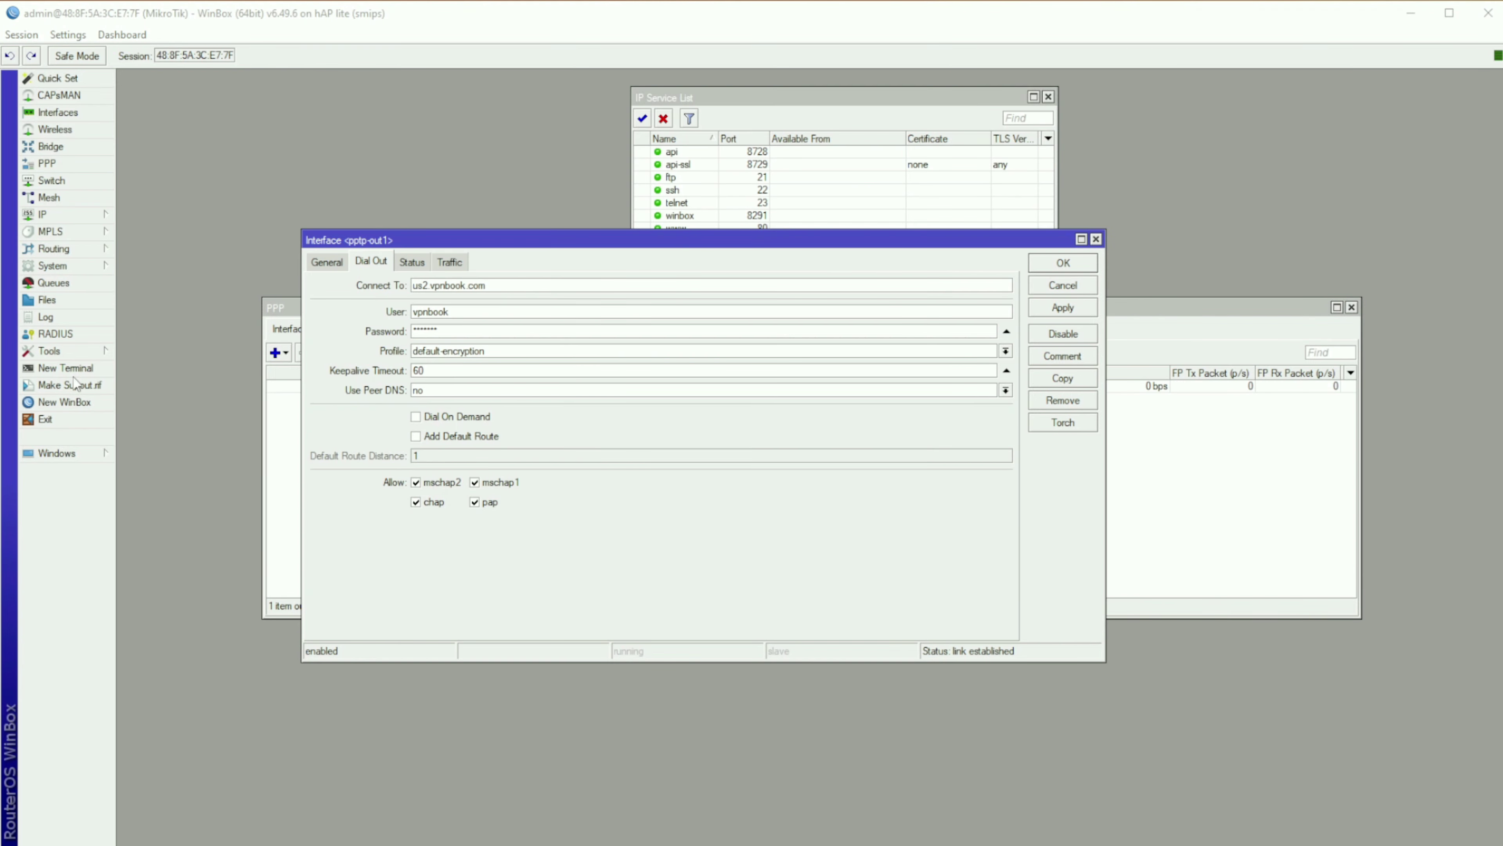
pyautogui.click(567, 288)
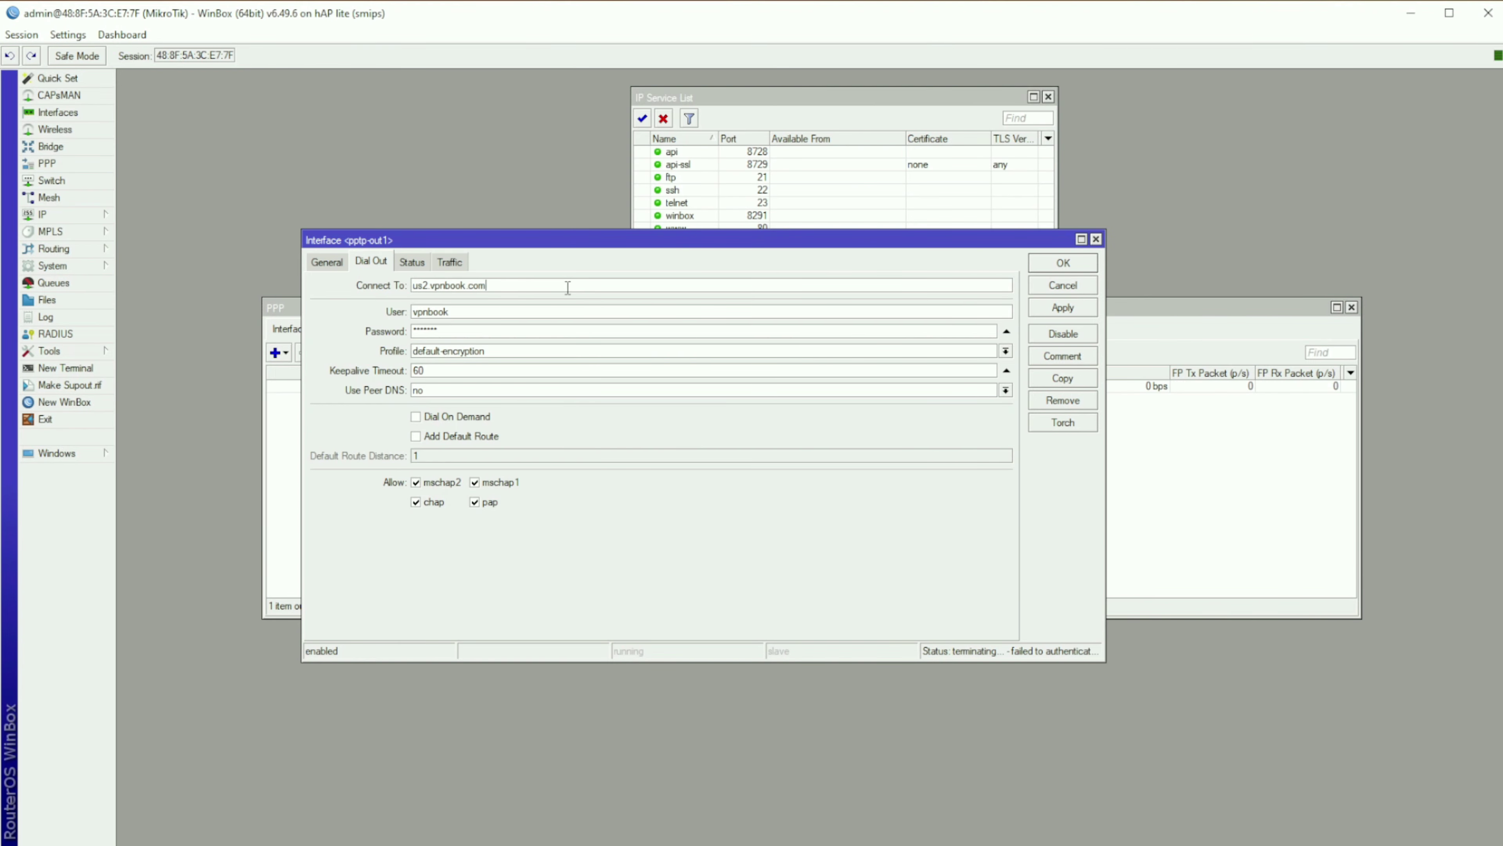
pyautogui.hotkey('ctrl', 'a')
pyautogui.write('PL226.vpnbook.com')
pyautogui.press('Tab')
pyautogui.press('Tab')
pyautogui.write('*')
pyautogui.click(1081, 313)
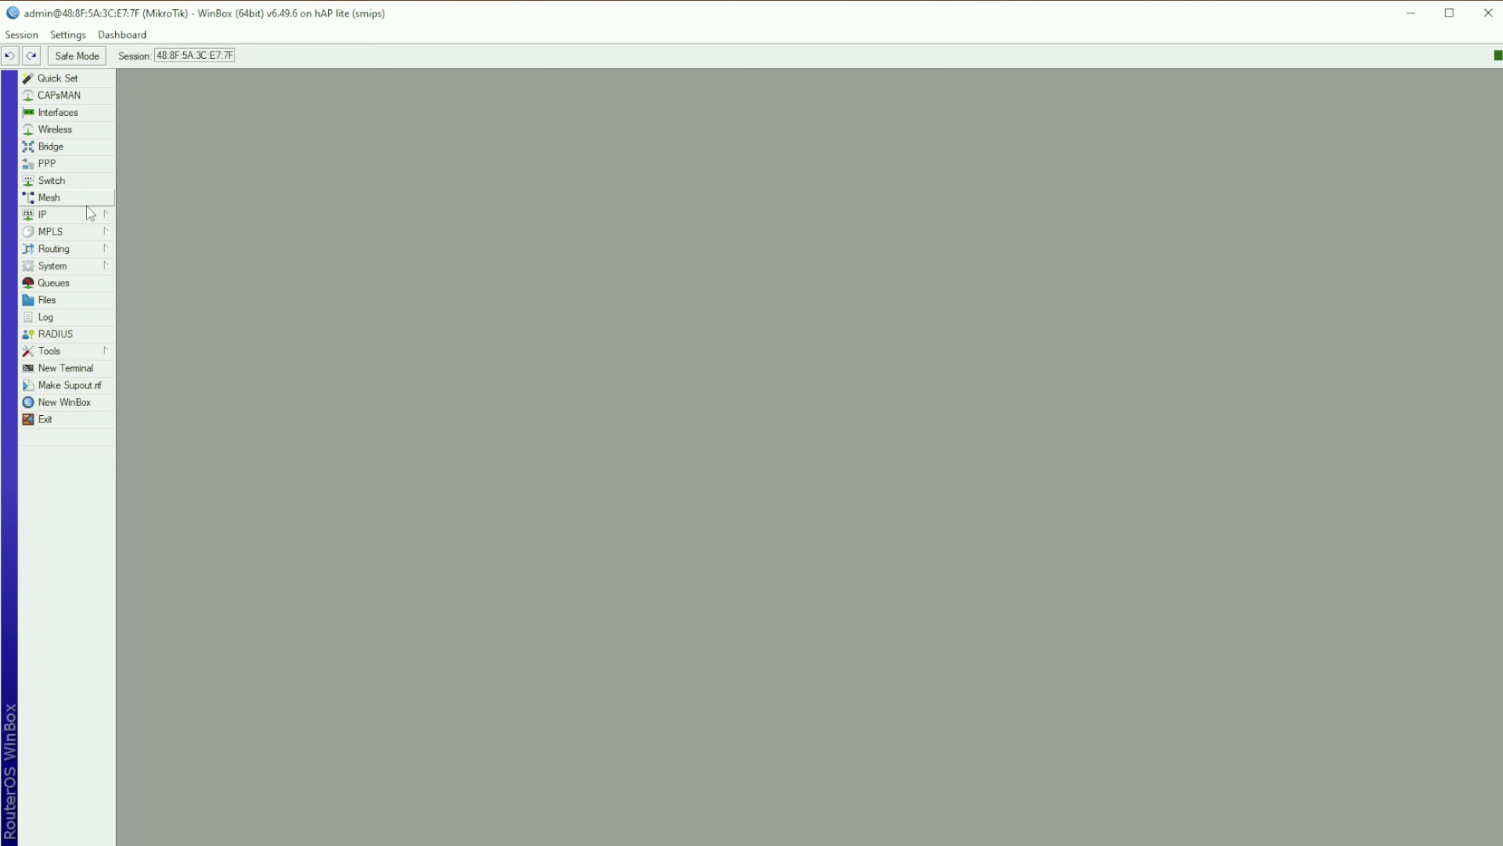
# Create a new mangle rule matching source addresses 192.168.88.2-192.168.88.254 and apply it.
pyautogui.click(65, 215)
pyautogui.click(161, 357)
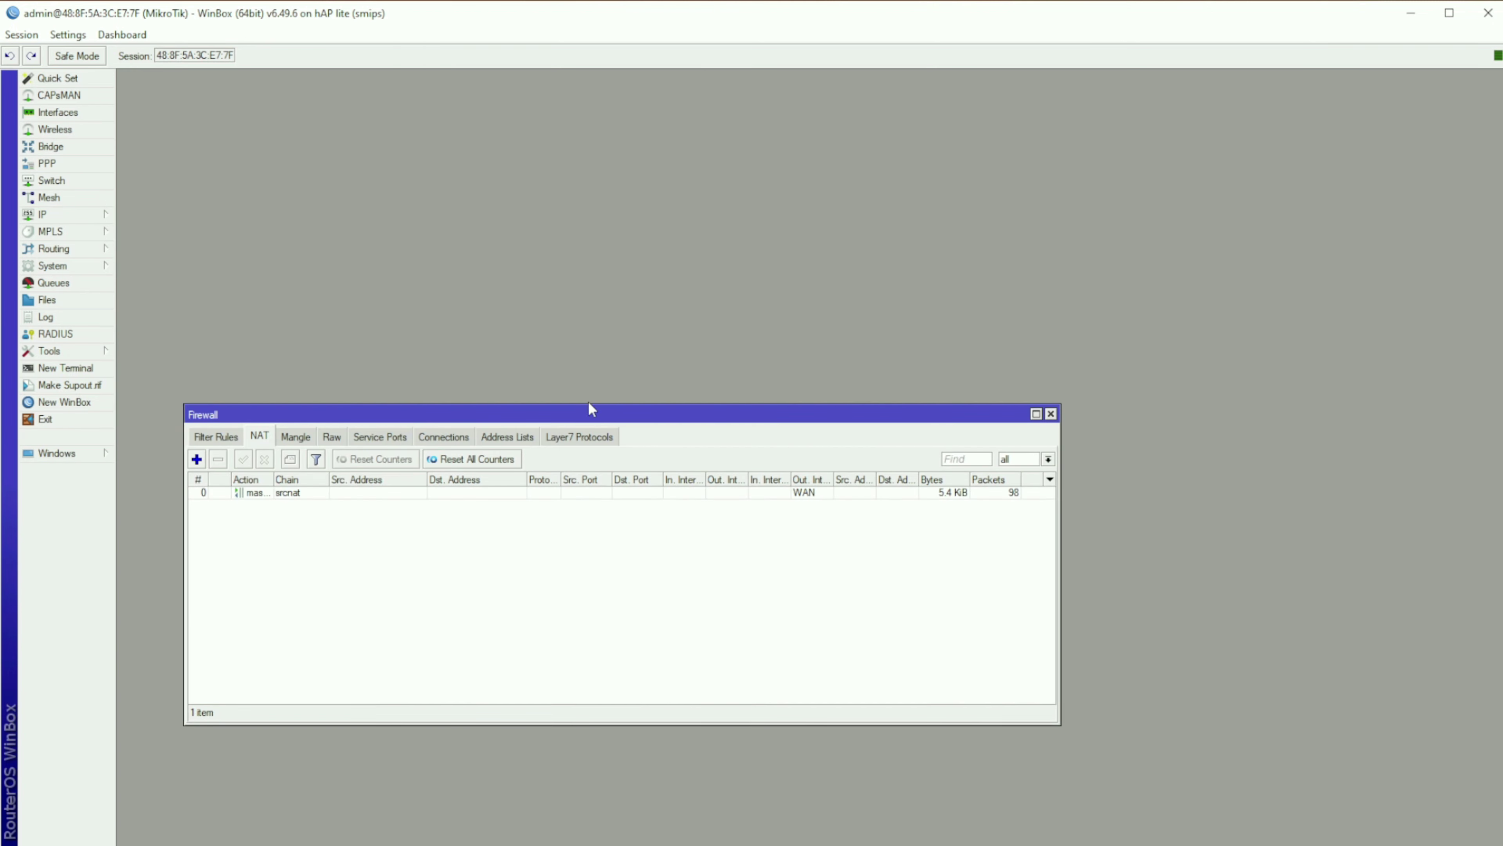
pyautogui.moveTo(588, 403); pyautogui.dragTo(592, 183)
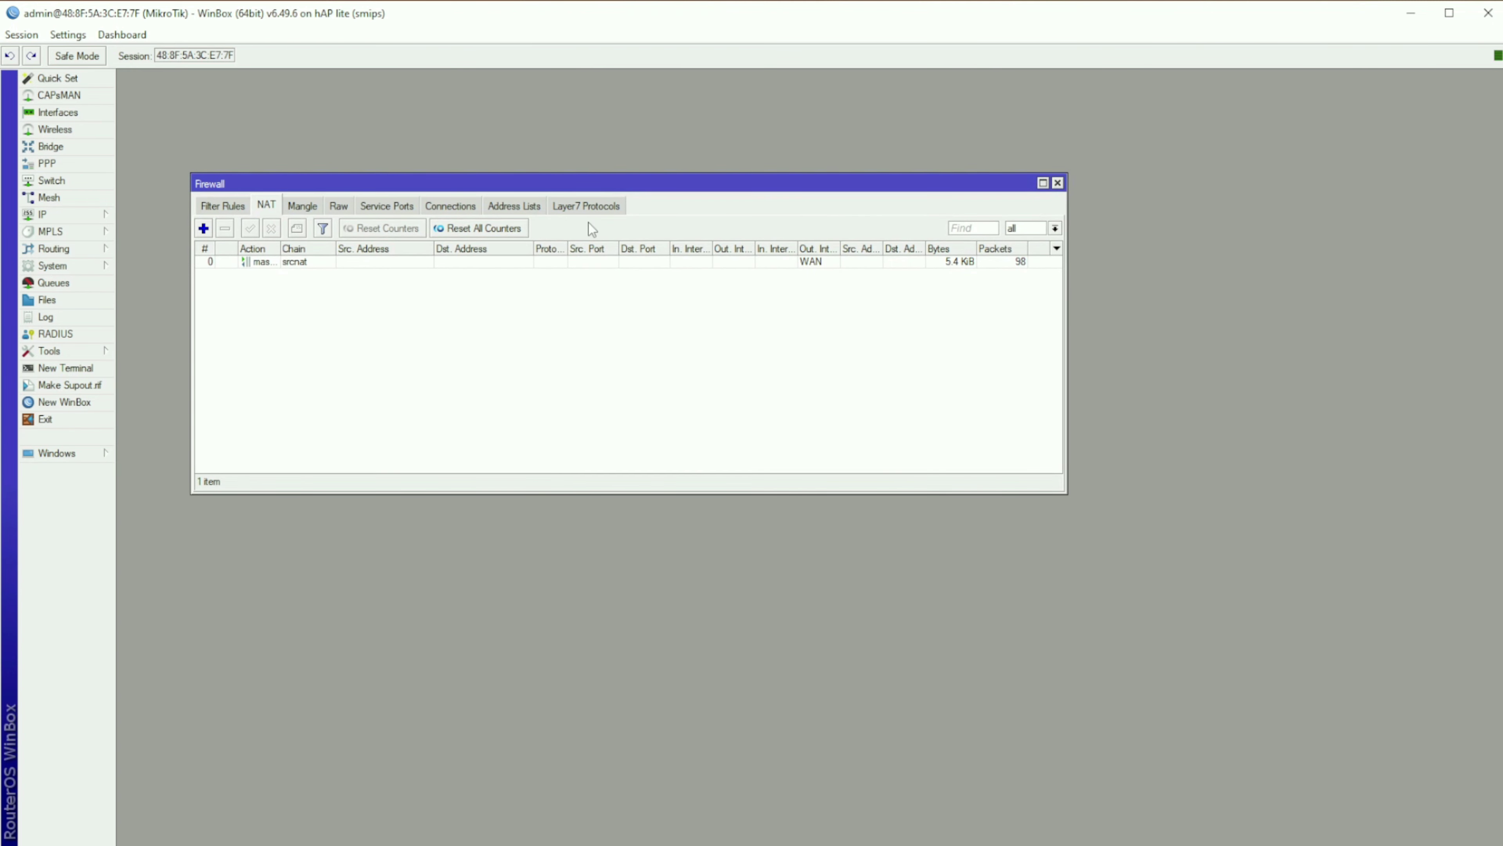
pyautogui.click(315, 204)
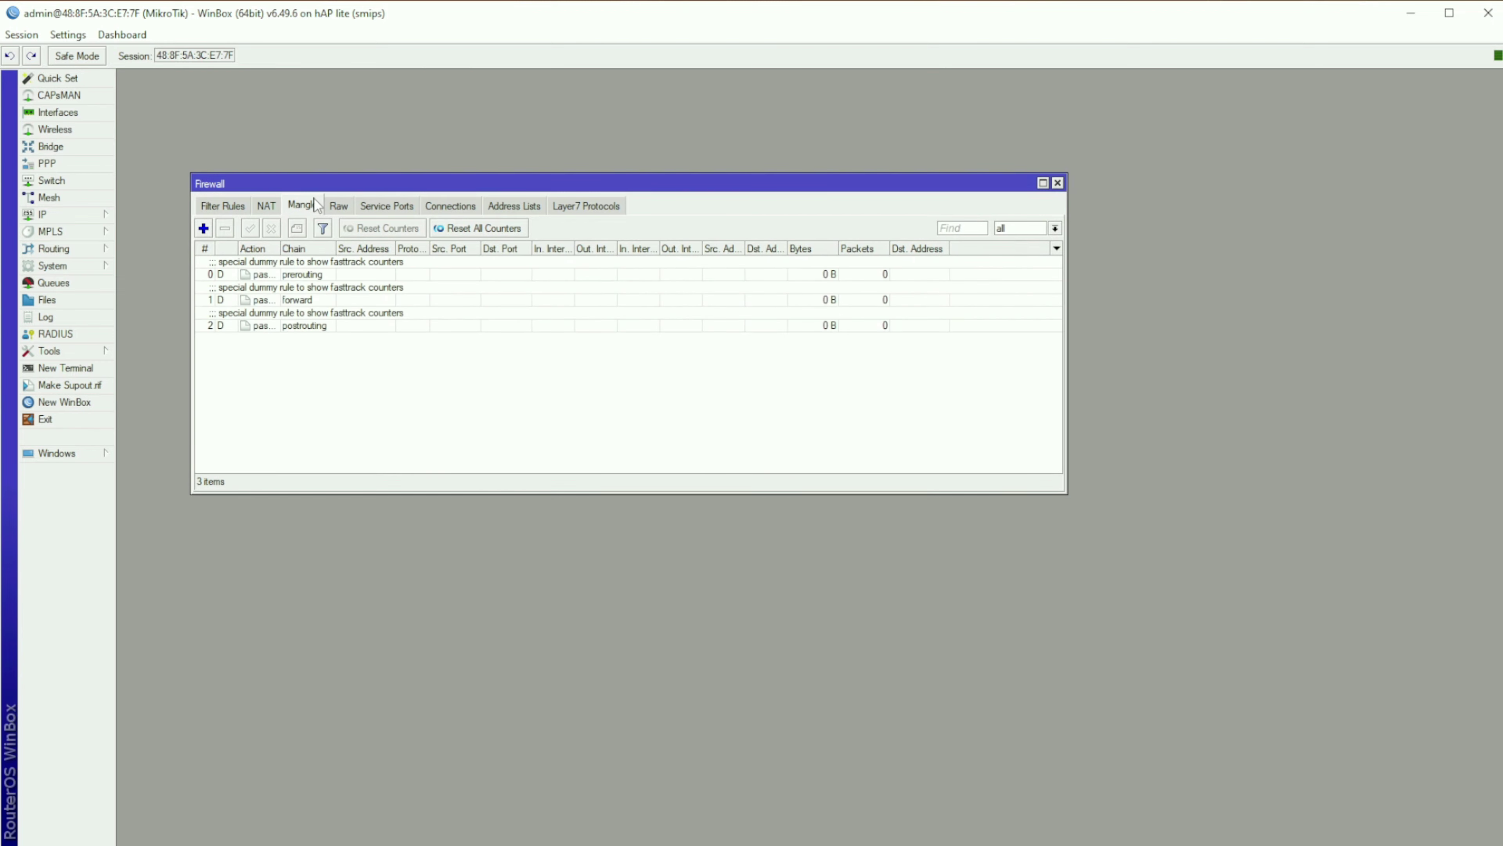
pyautogui.click(205, 229)
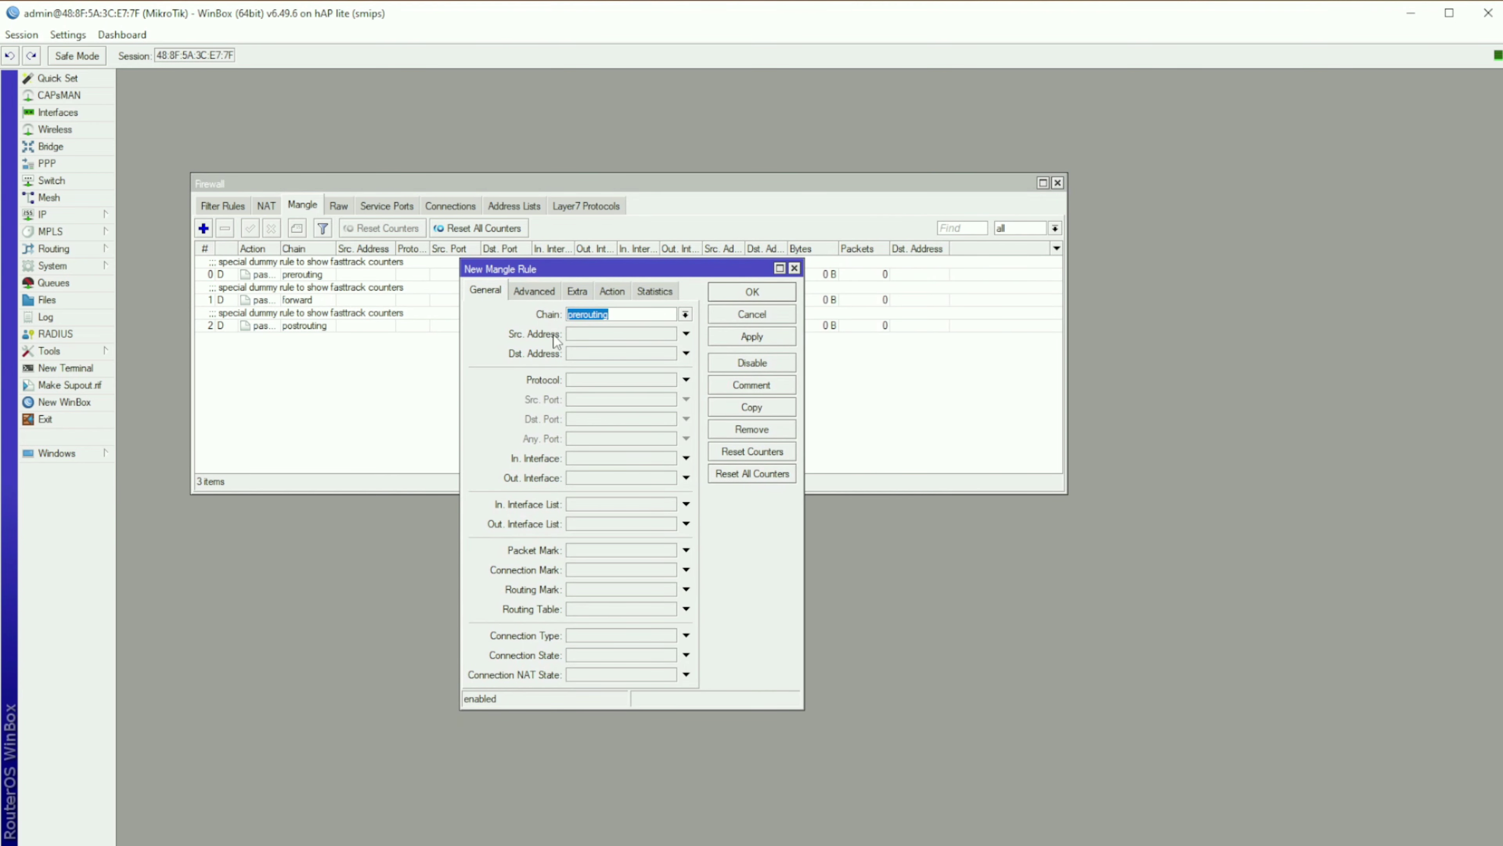
pyautogui.click(598, 335)
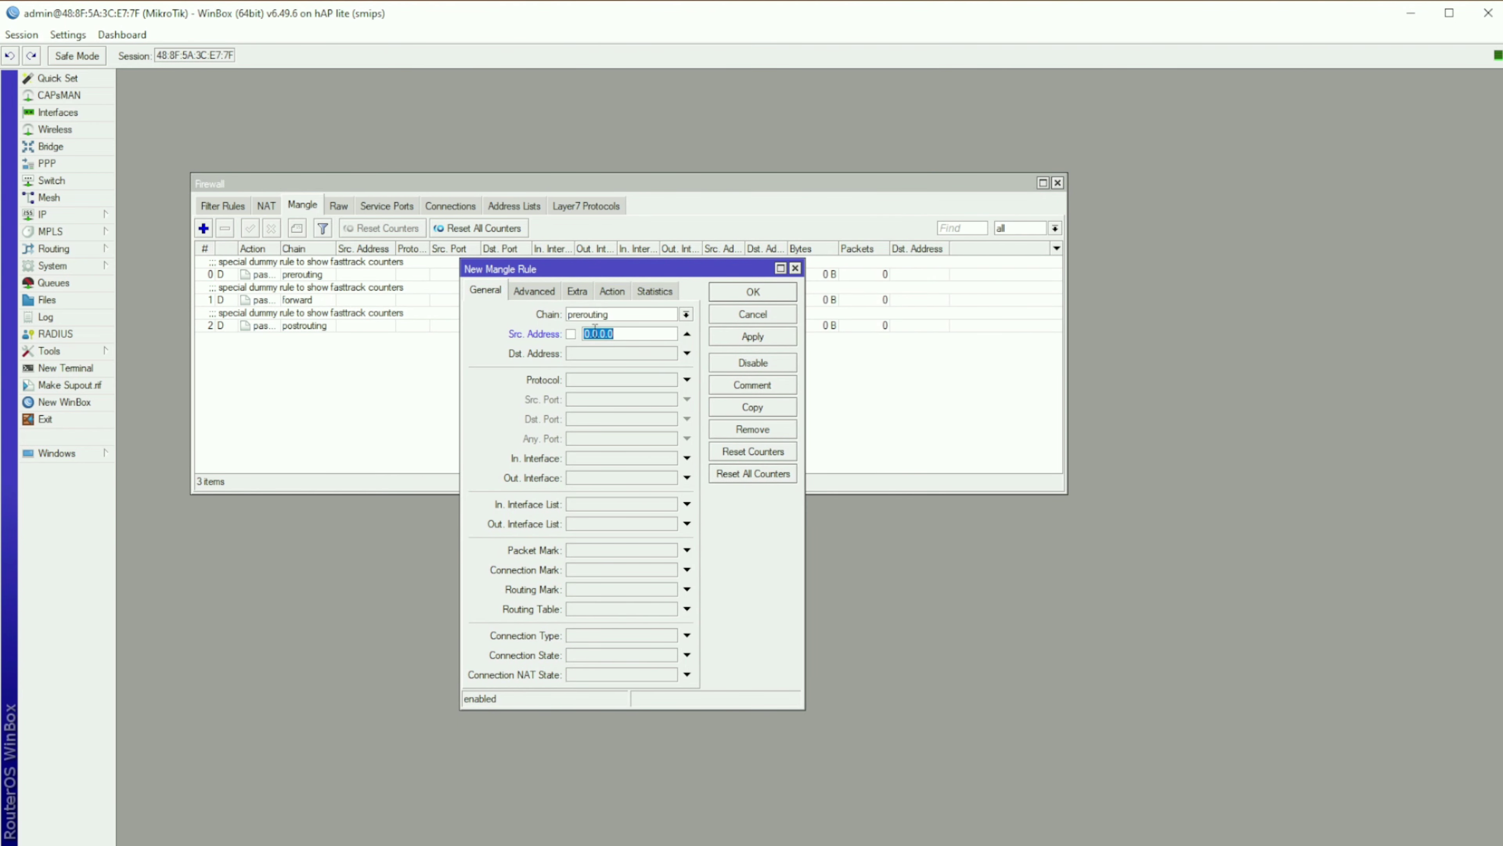
pyautogui.write('192.168')
pyautogui.write('.88.2')
pyautogui.write('-192.168.88')
pyautogui.write('.254')
pyautogui.click(759, 339)
# Set the rule's action to mark routing with routing mark pptp-out1.
pyautogui.click(611, 291)
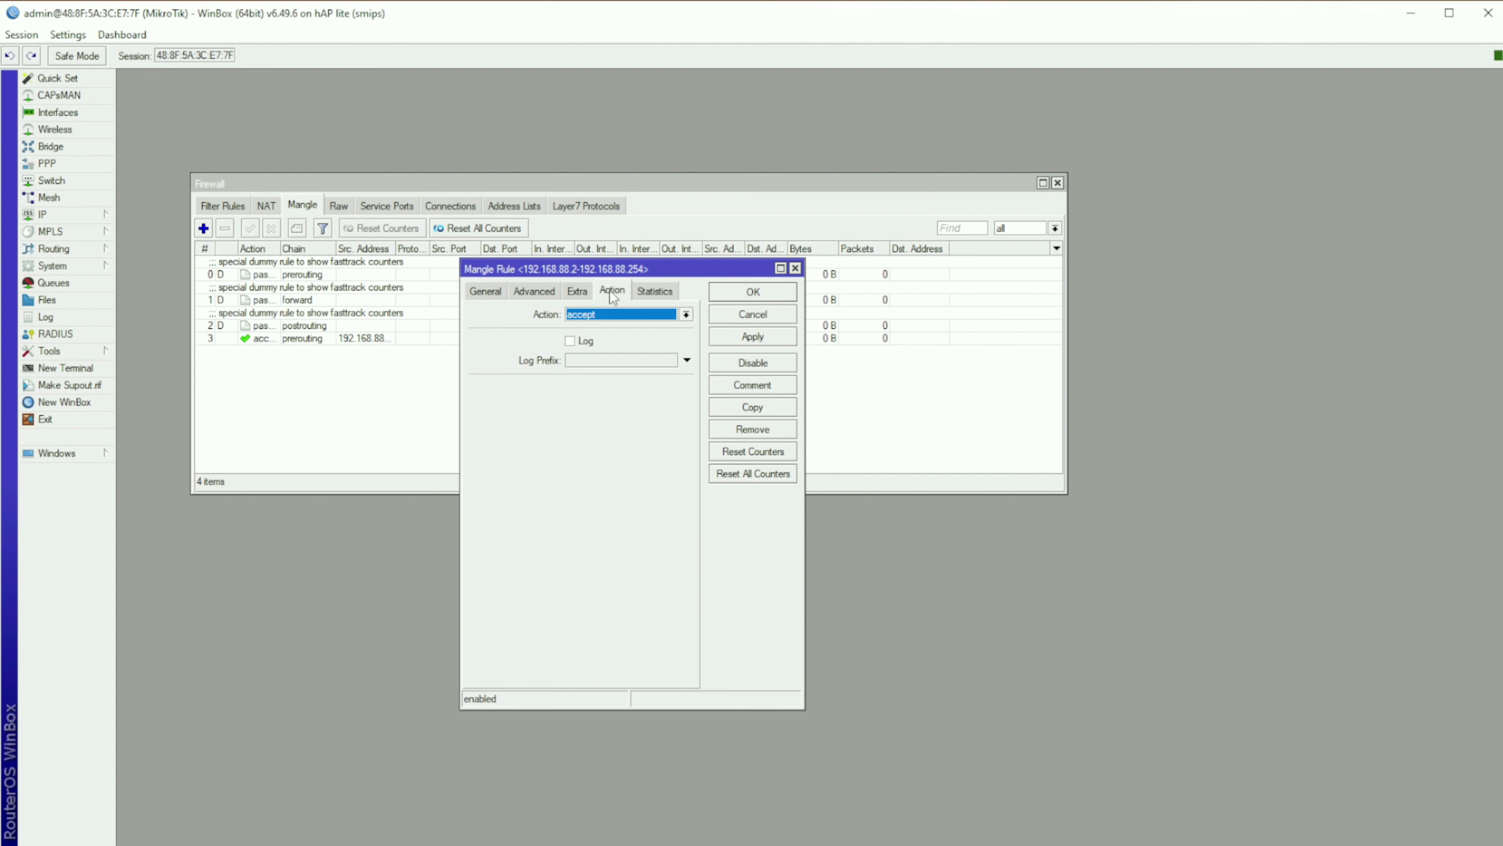
pyautogui.click(621, 319)
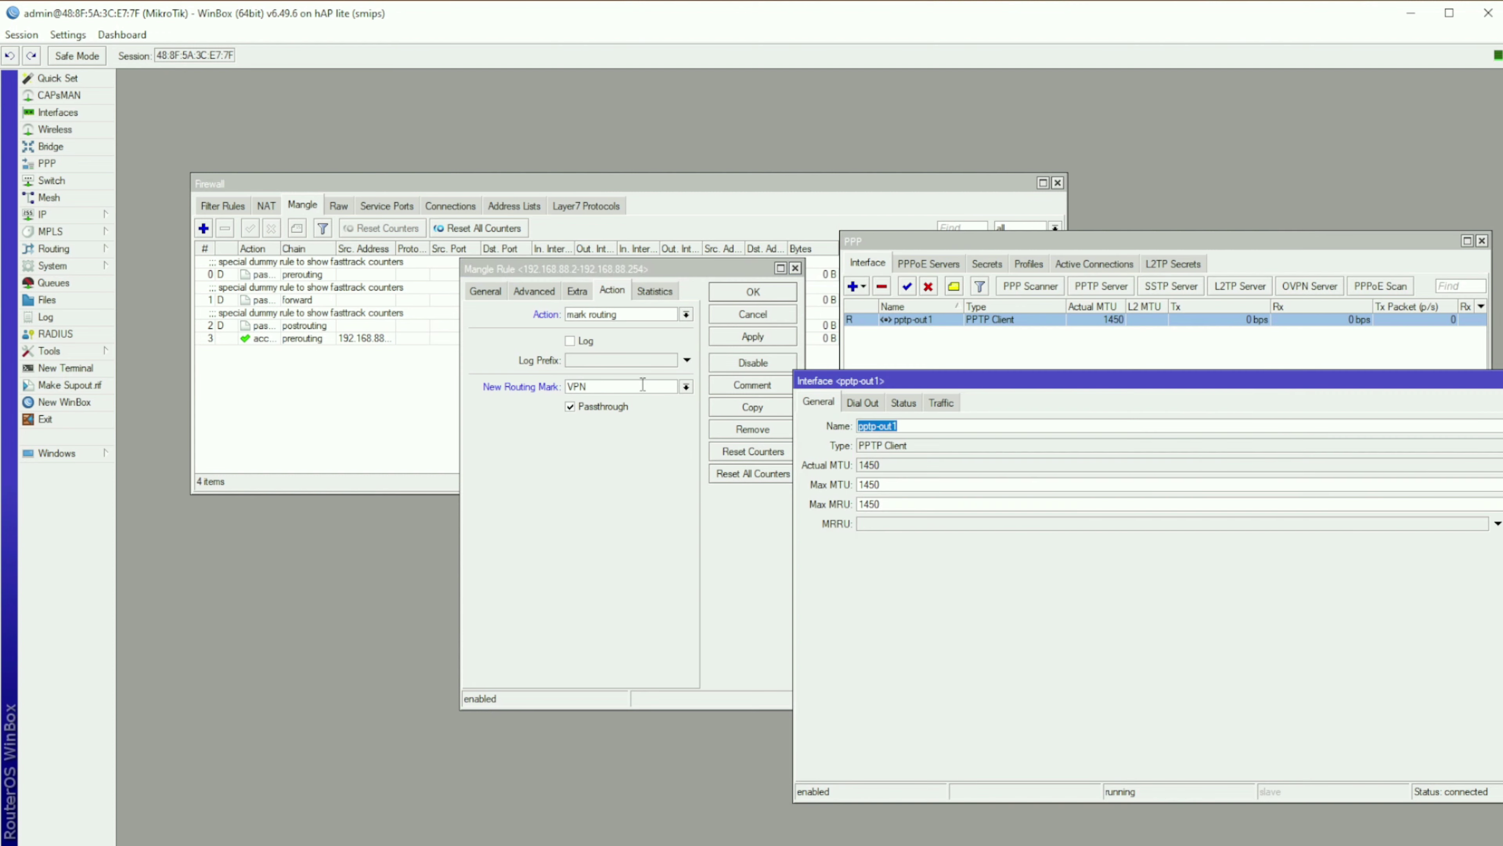
pyautogui.click(626, 389)
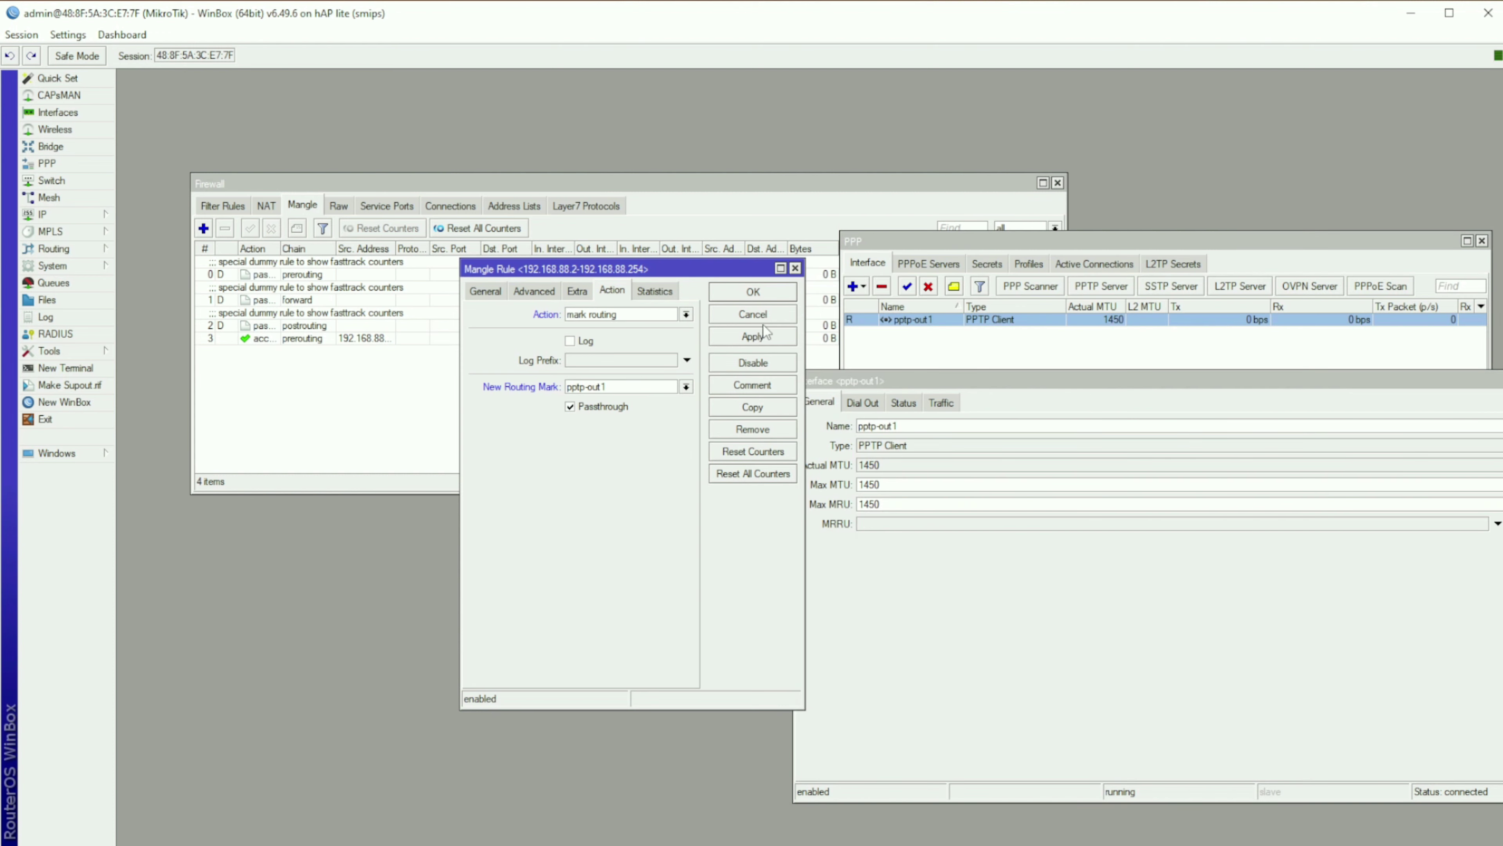
pyautogui.click(752, 338)
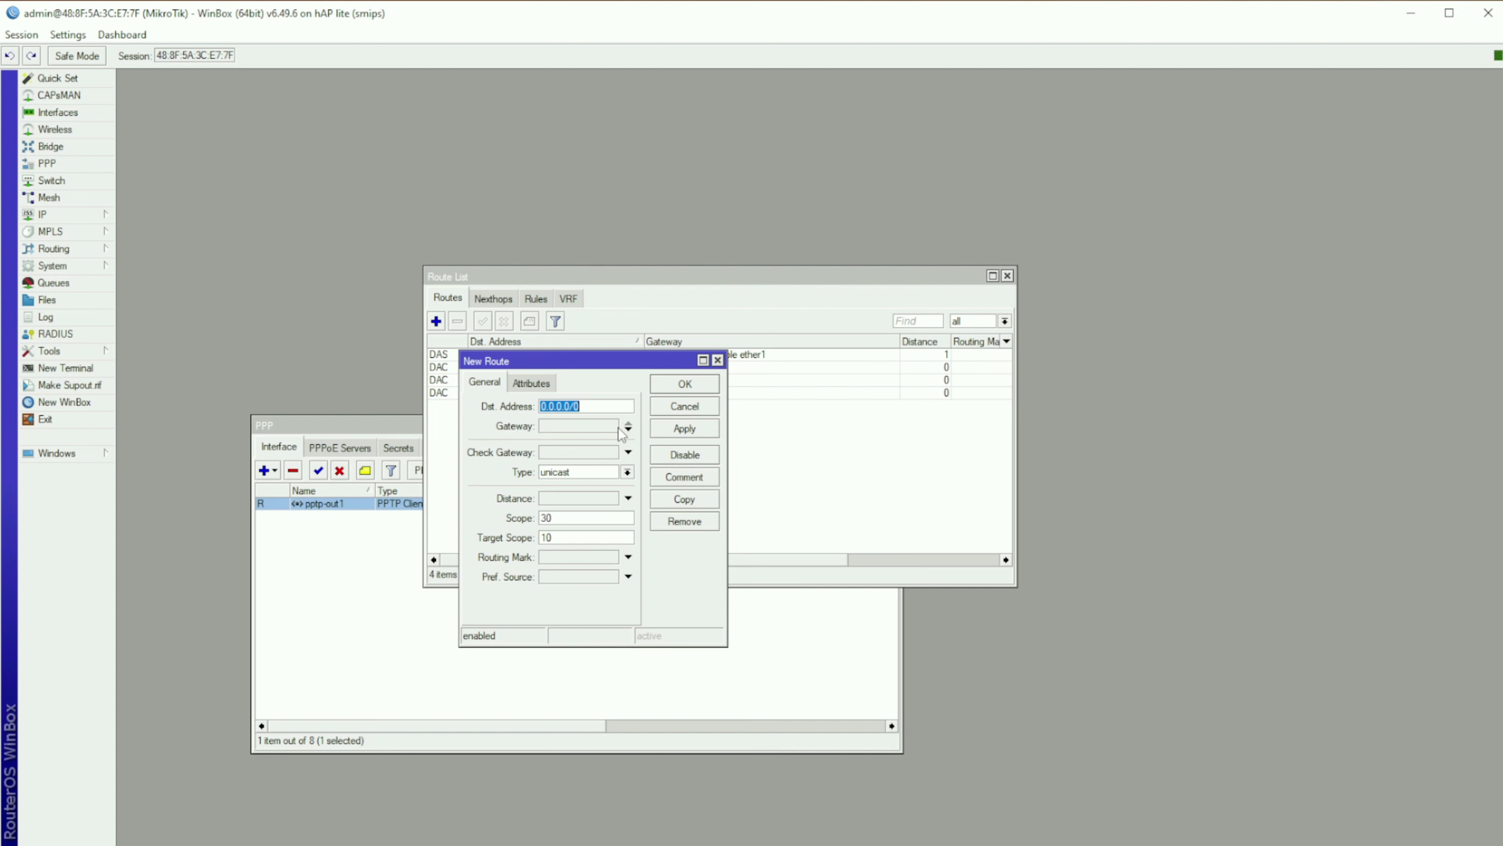
# Route the new default route through gateway pptp-out1 with ping gateway checking.
pyautogui.press('Tab')
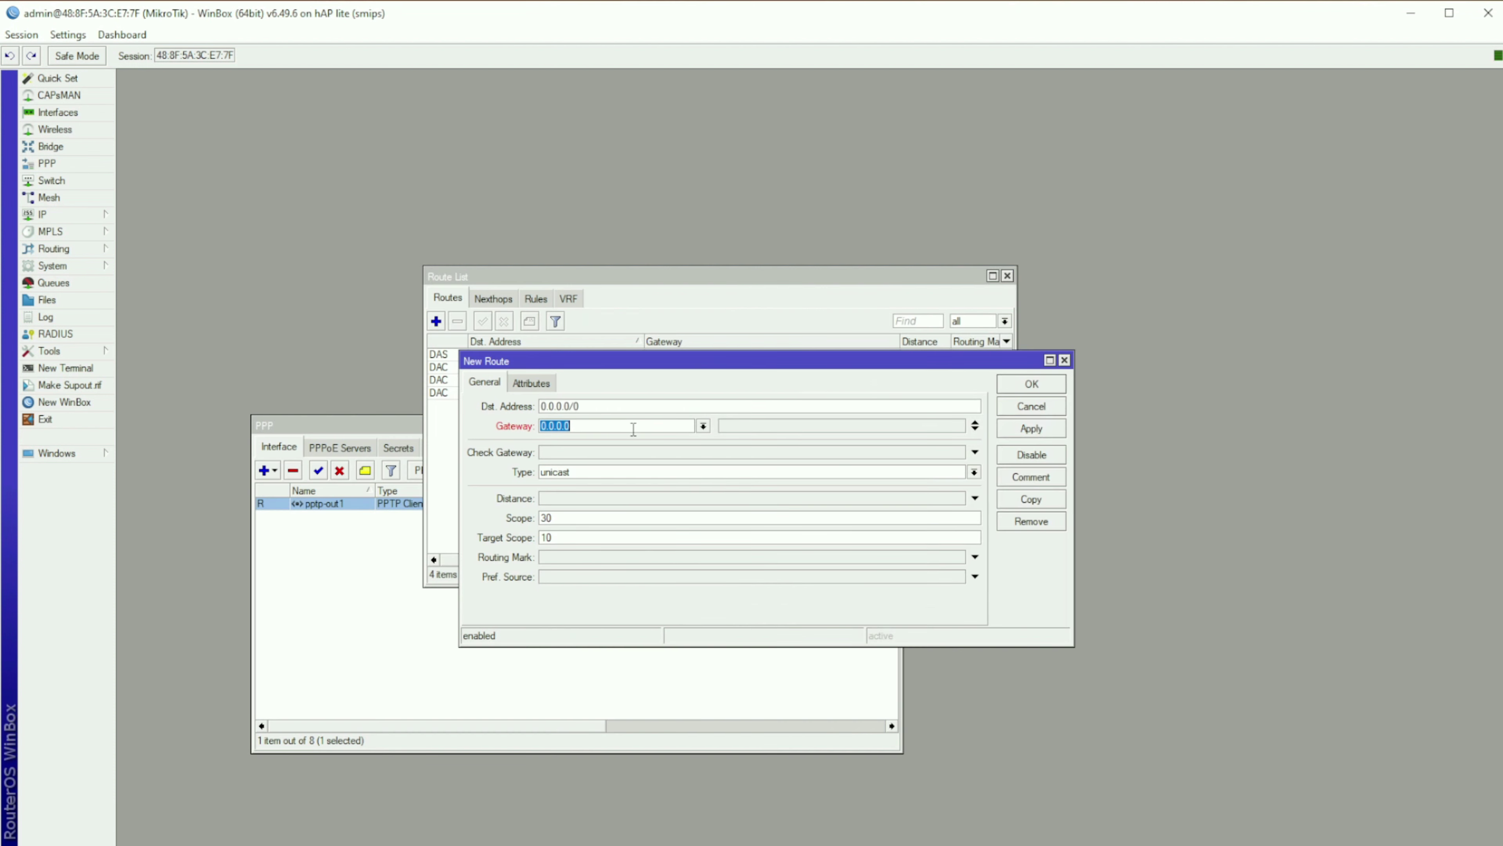
pyautogui.click(702, 427)
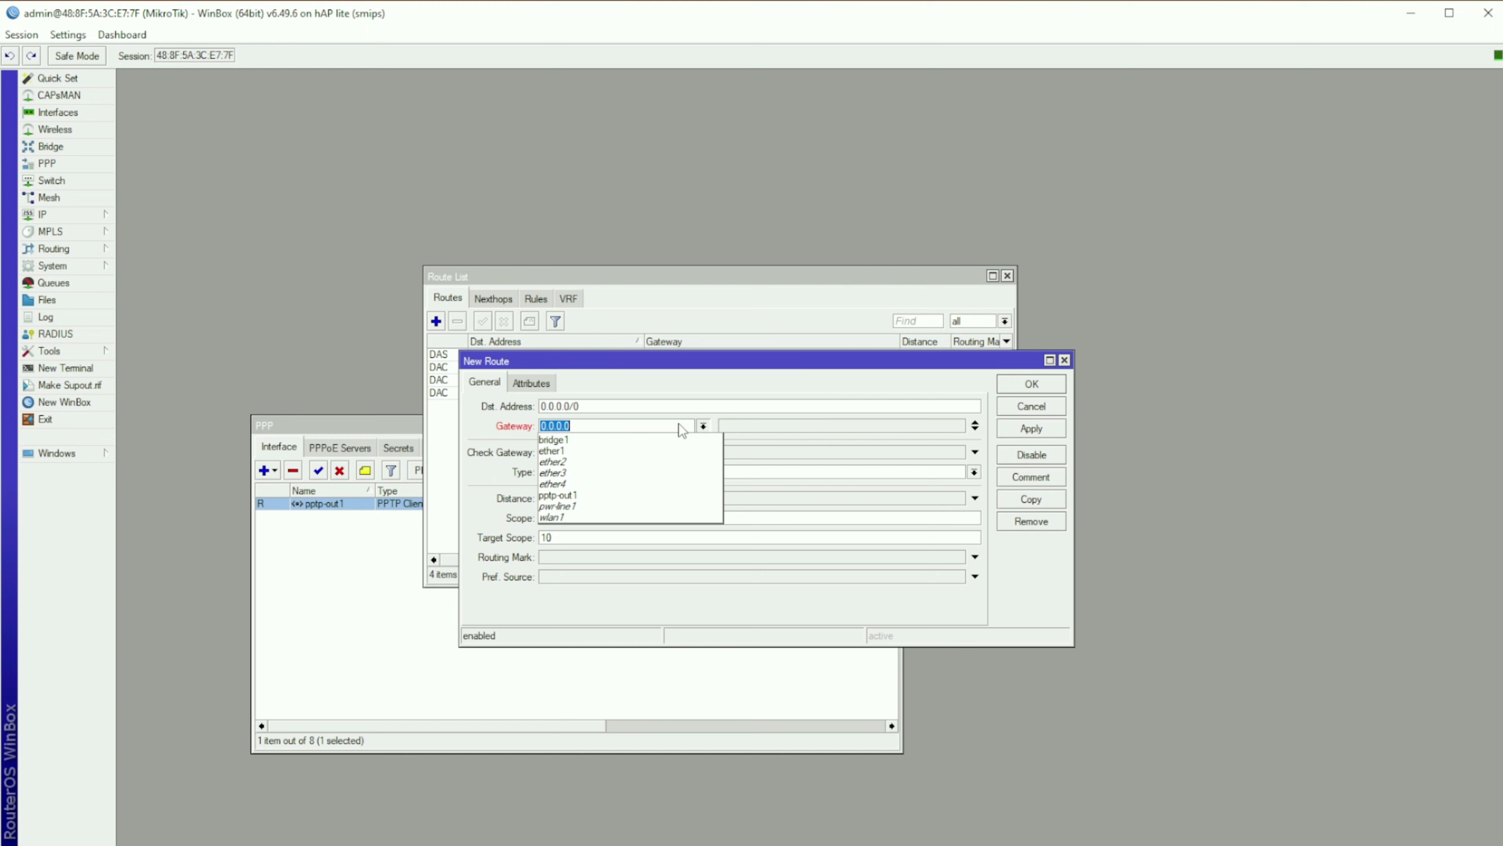
pyautogui.click(645, 495)
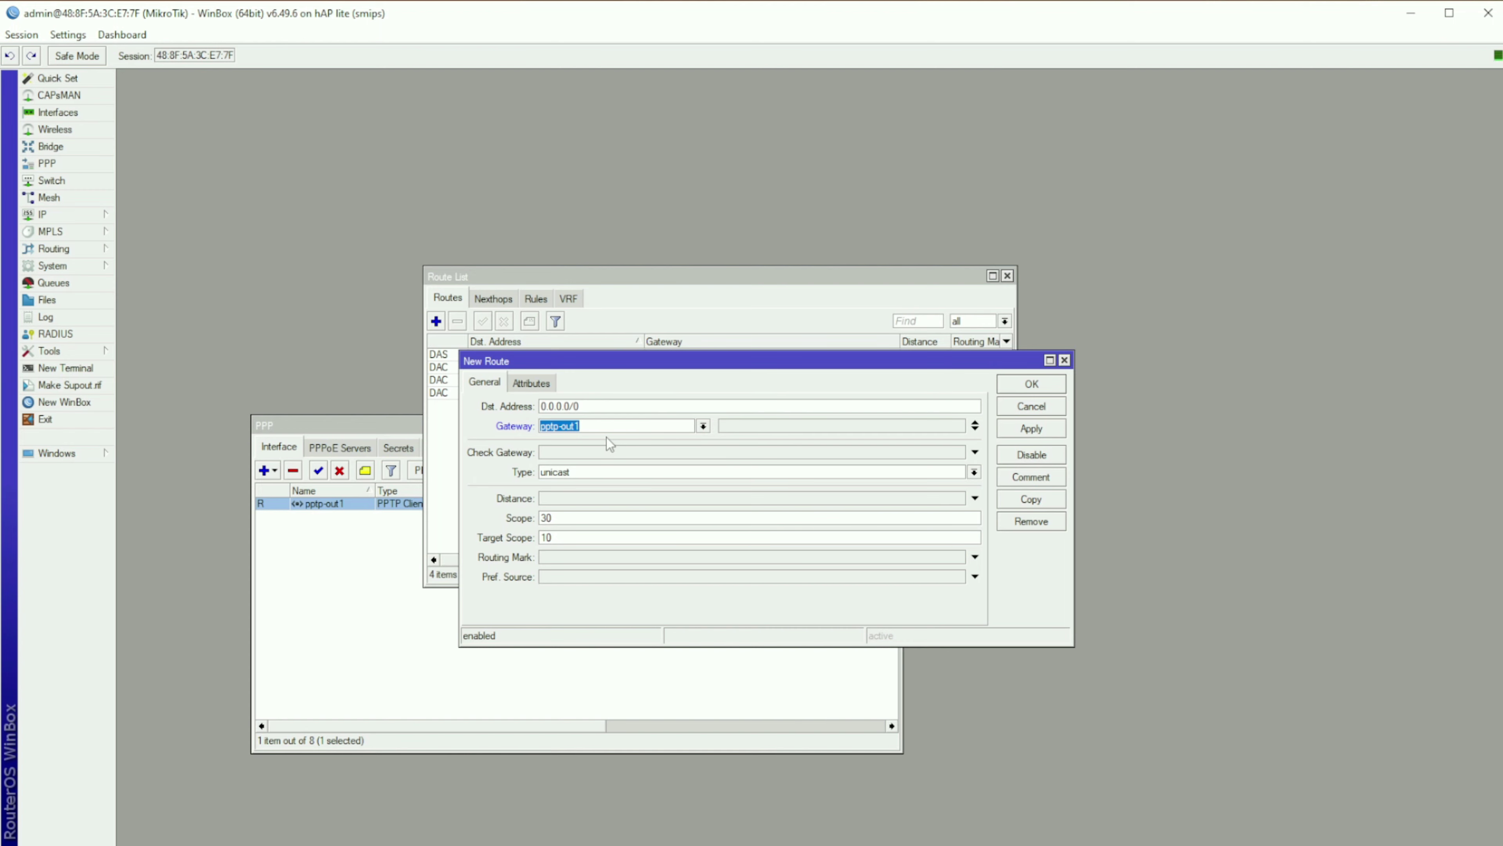
pyautogui.click(679, 471)
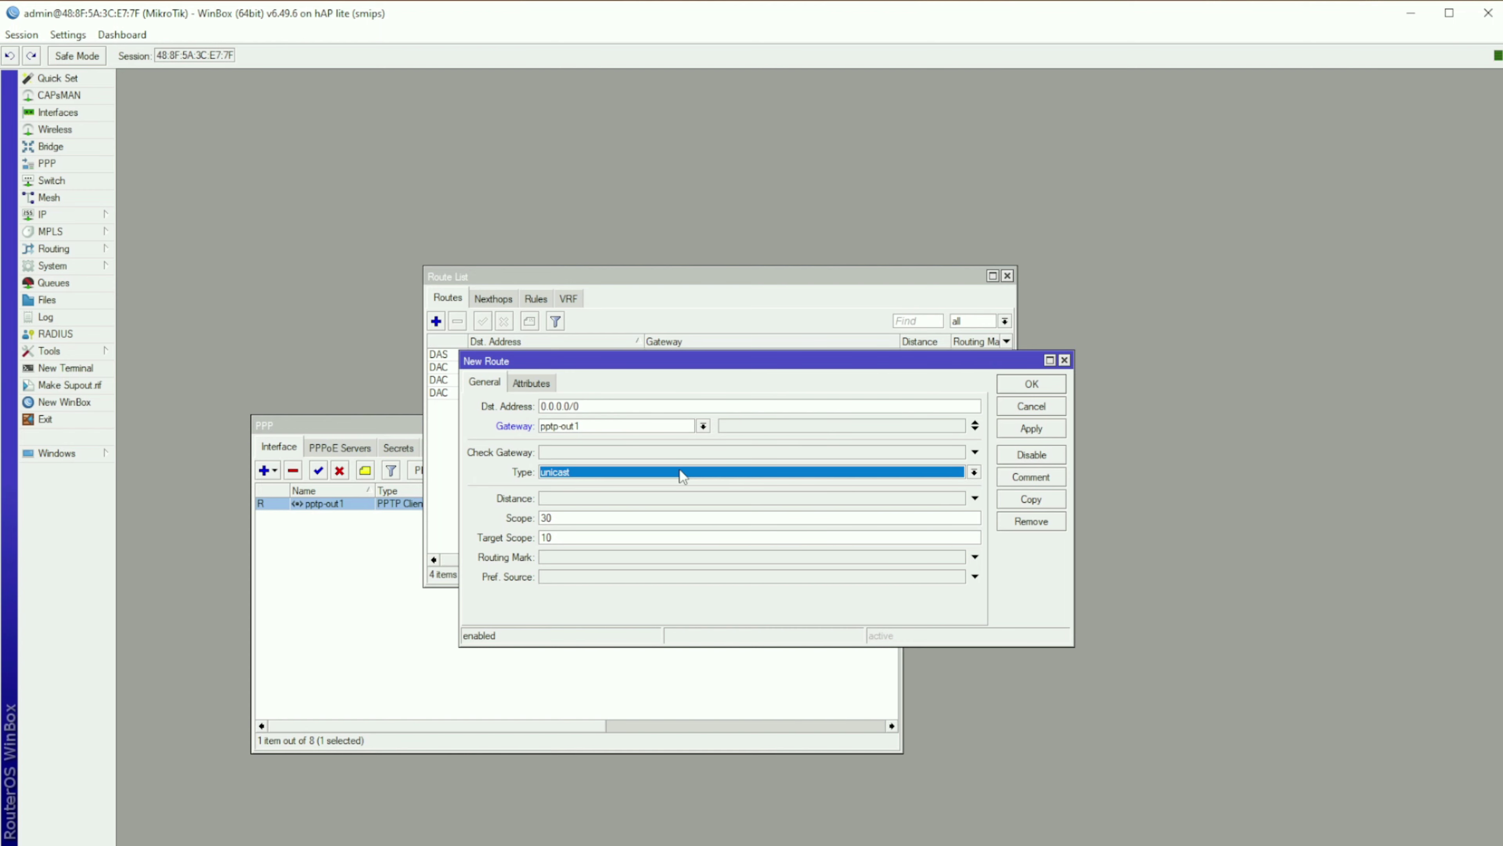
pyautogui.click(652, 453)
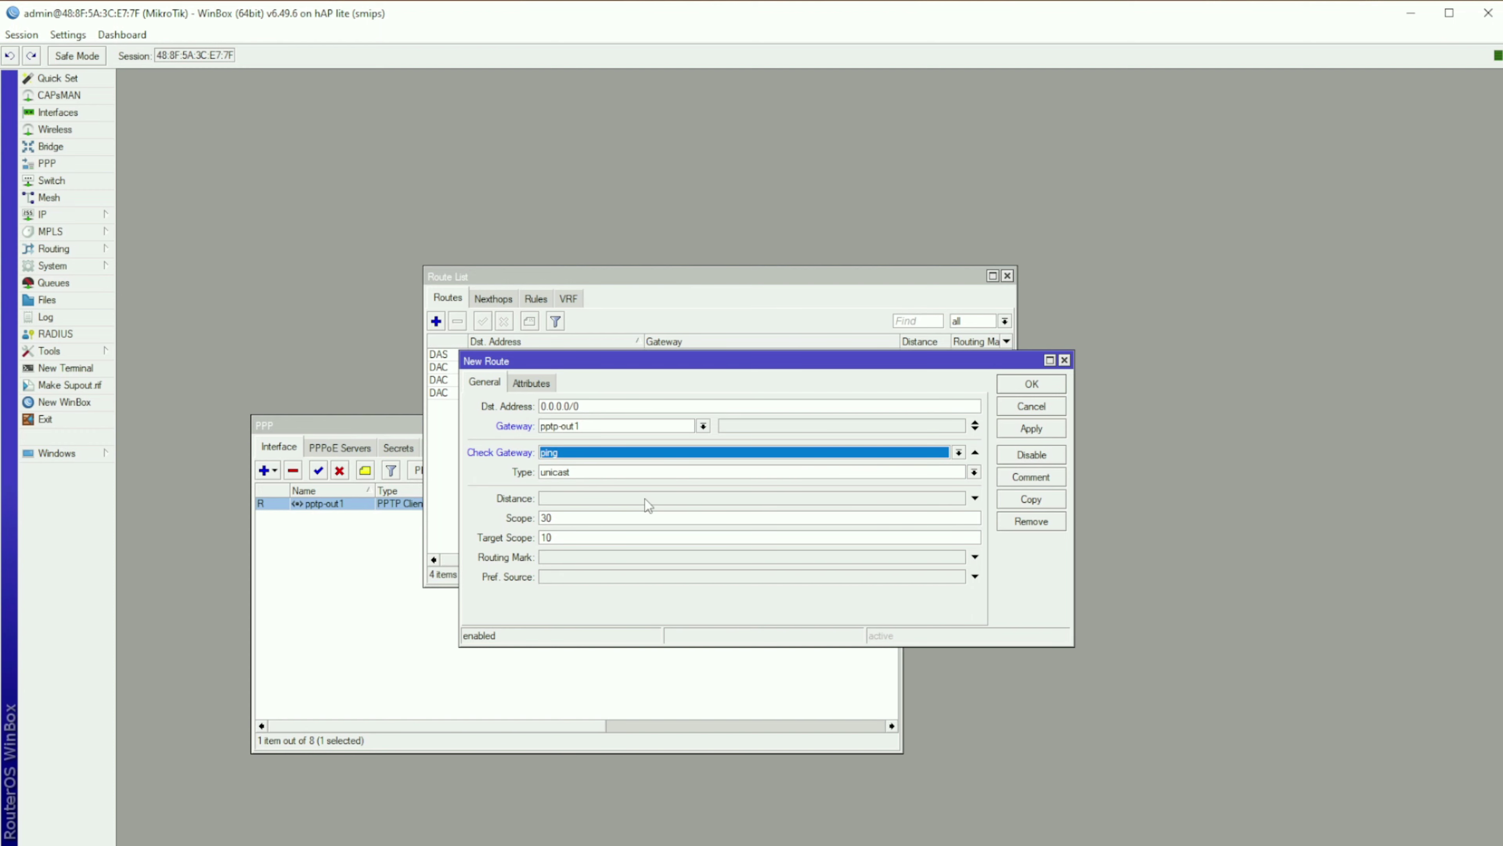
# Keep type unicast, set distance 1 and routing mark pptp-out1, then save and close.
pyautogui.click(580, 473)
pyautogui.click(574, 473)
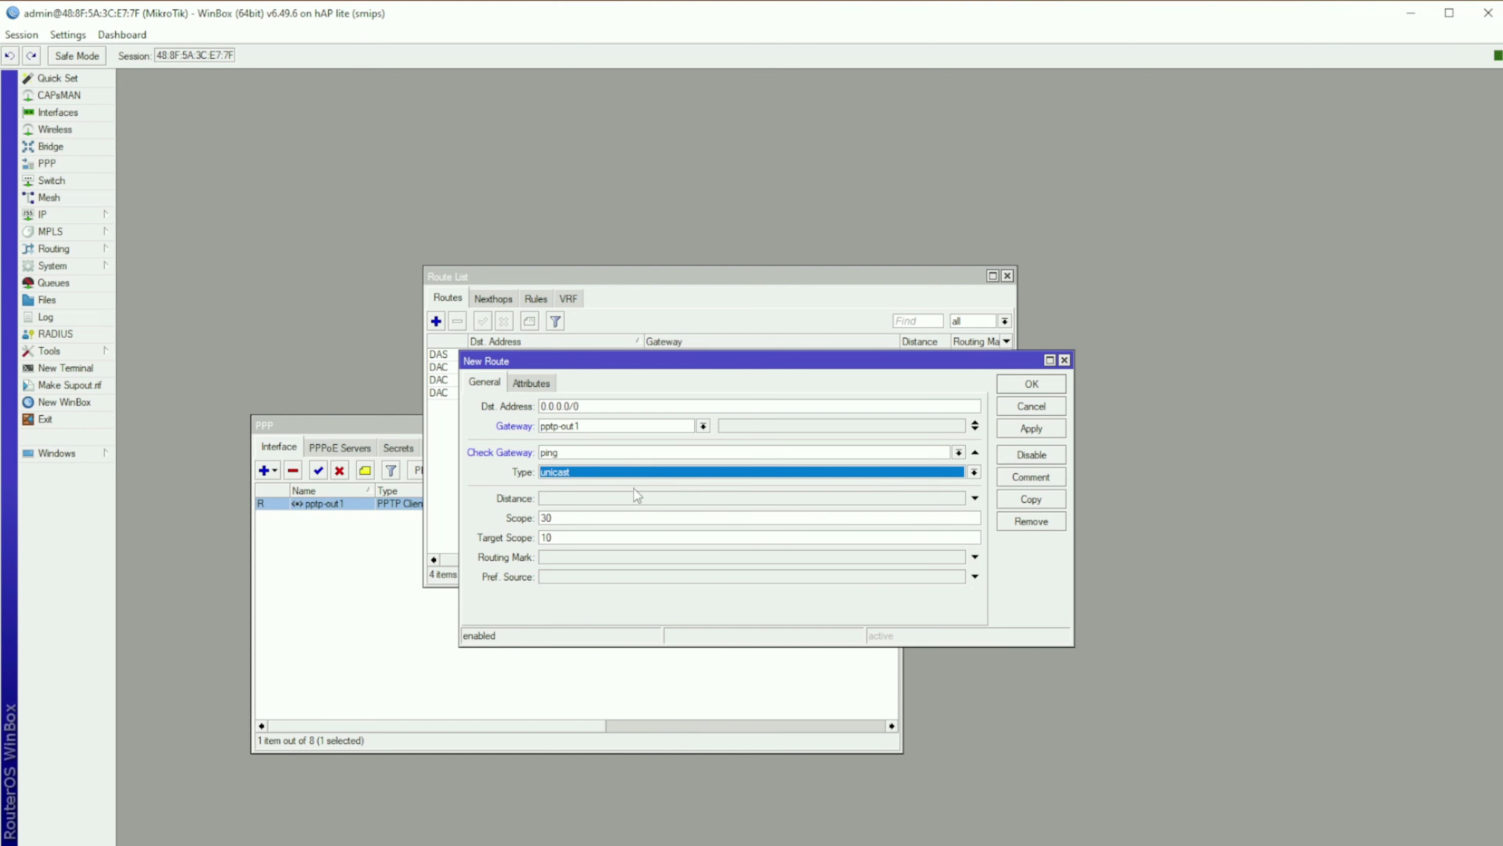
pyautogui.click(580, 501)
pyautogui.write('1')
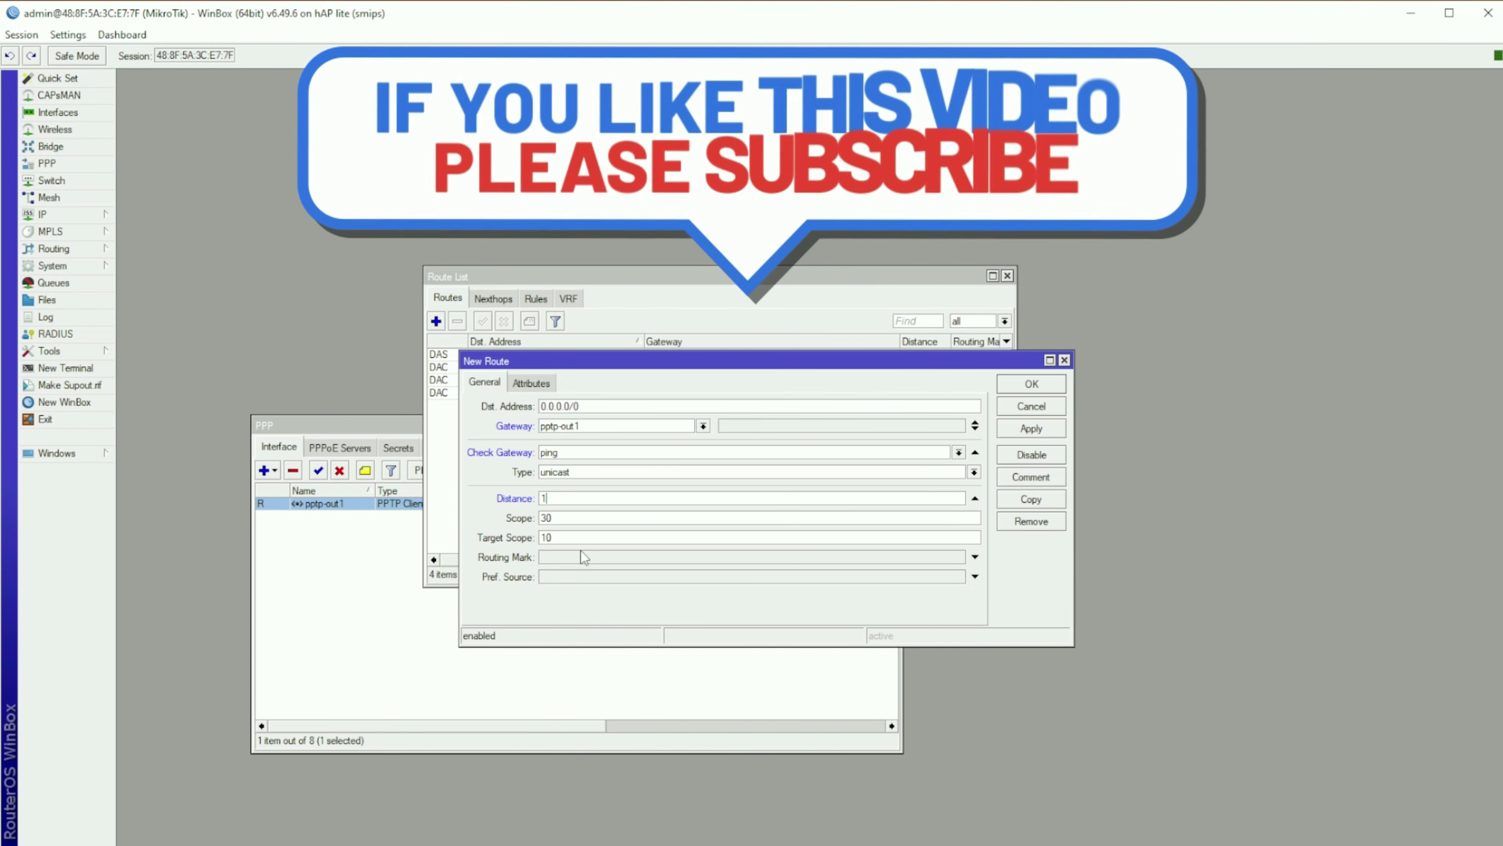
pyautogui.click(579, 557)
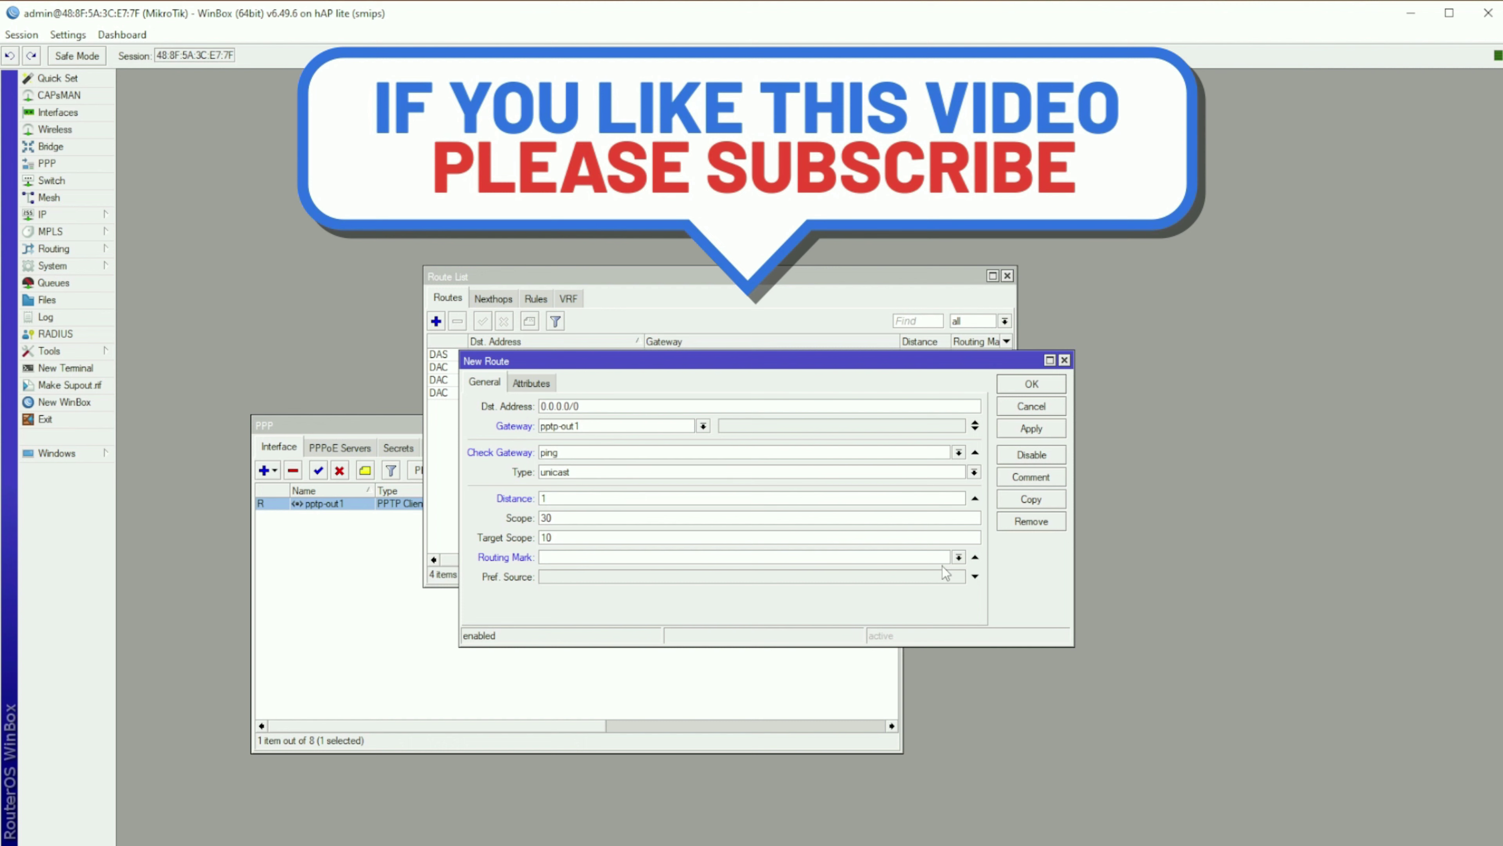
pyautogui.click(959, 557)
pyautogui.click(709, 580)
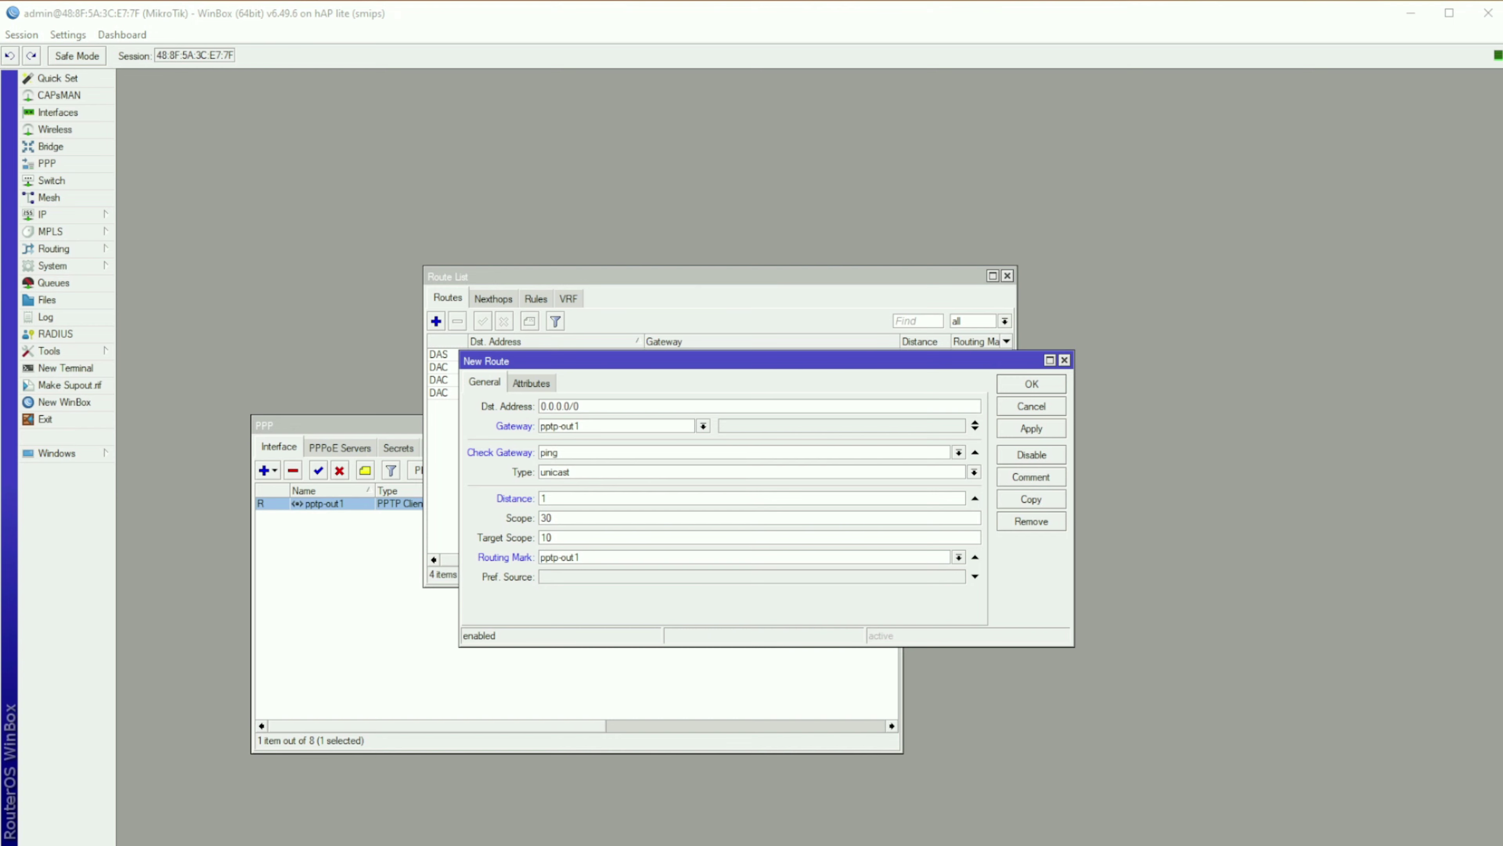
pyautogui.click(1037, 428)
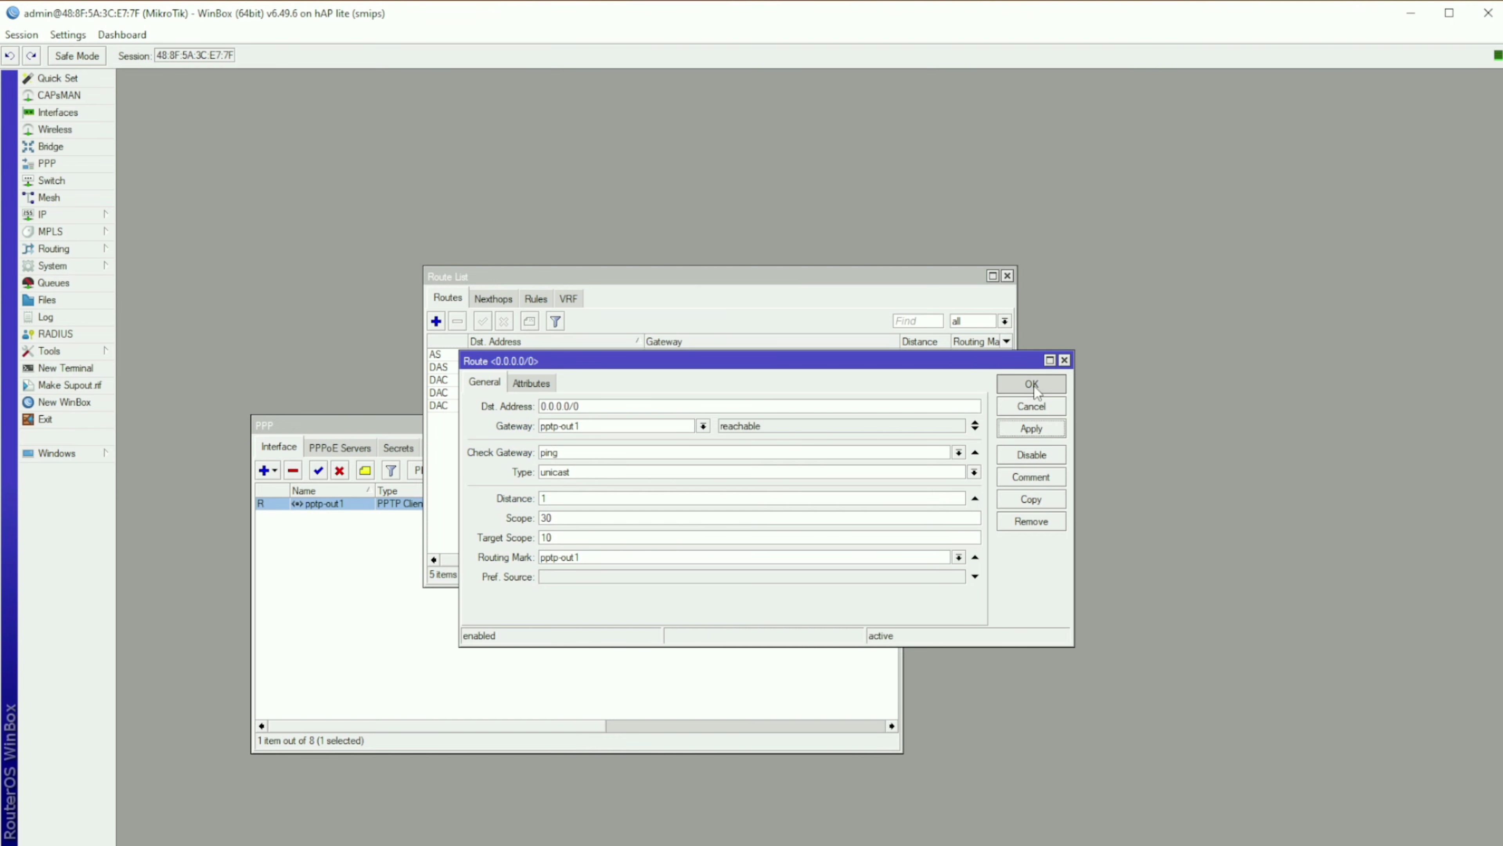
pyautogui.click(1031, 385)
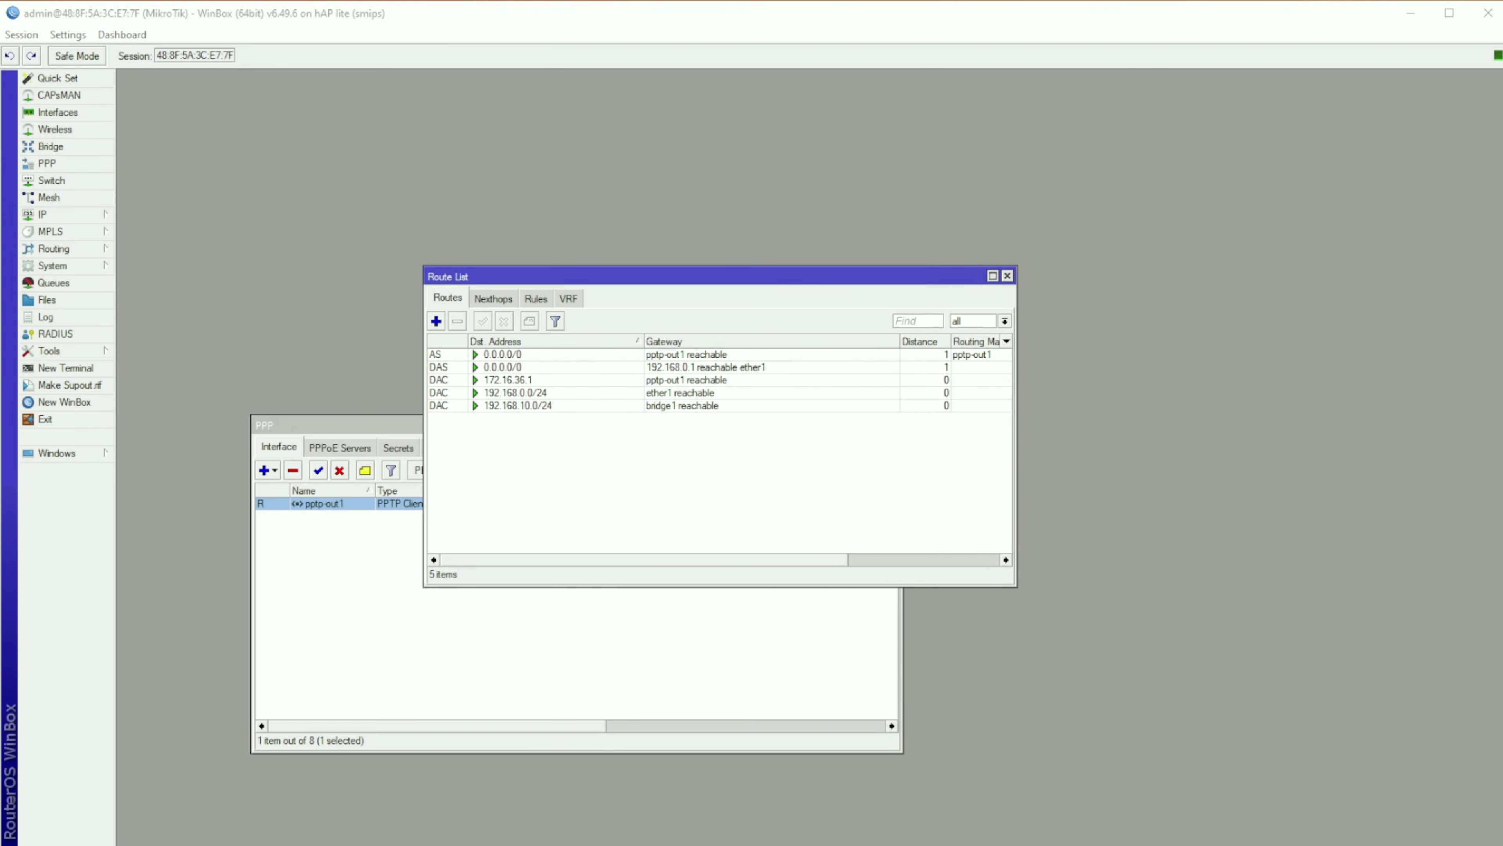
# Create a new NAT rule matching traffic with out-interface pptp-out1.
pyautogui.click(53, 215)
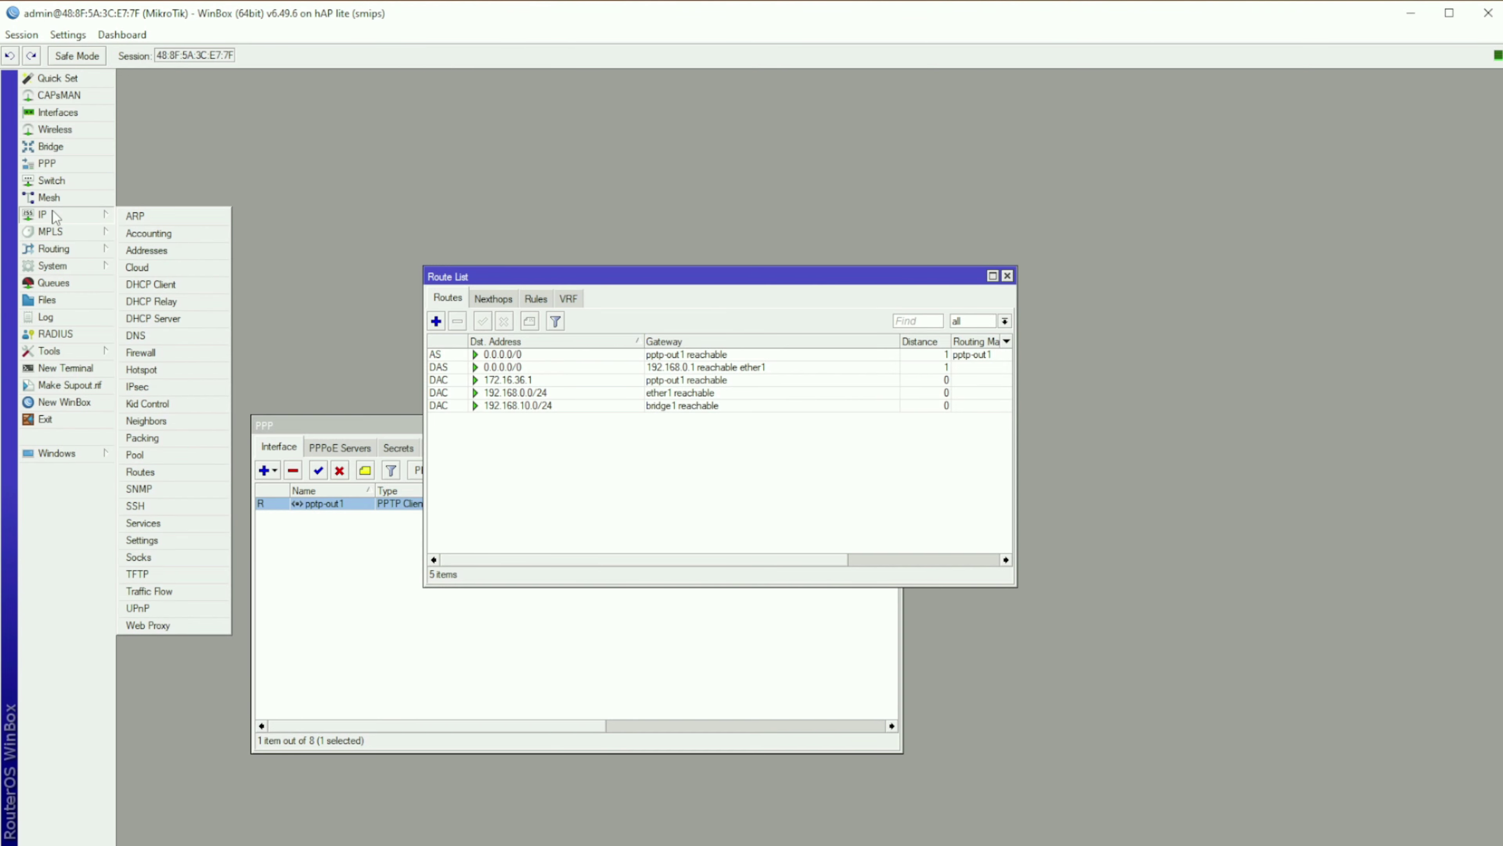
pyautogui.click(144, 354)
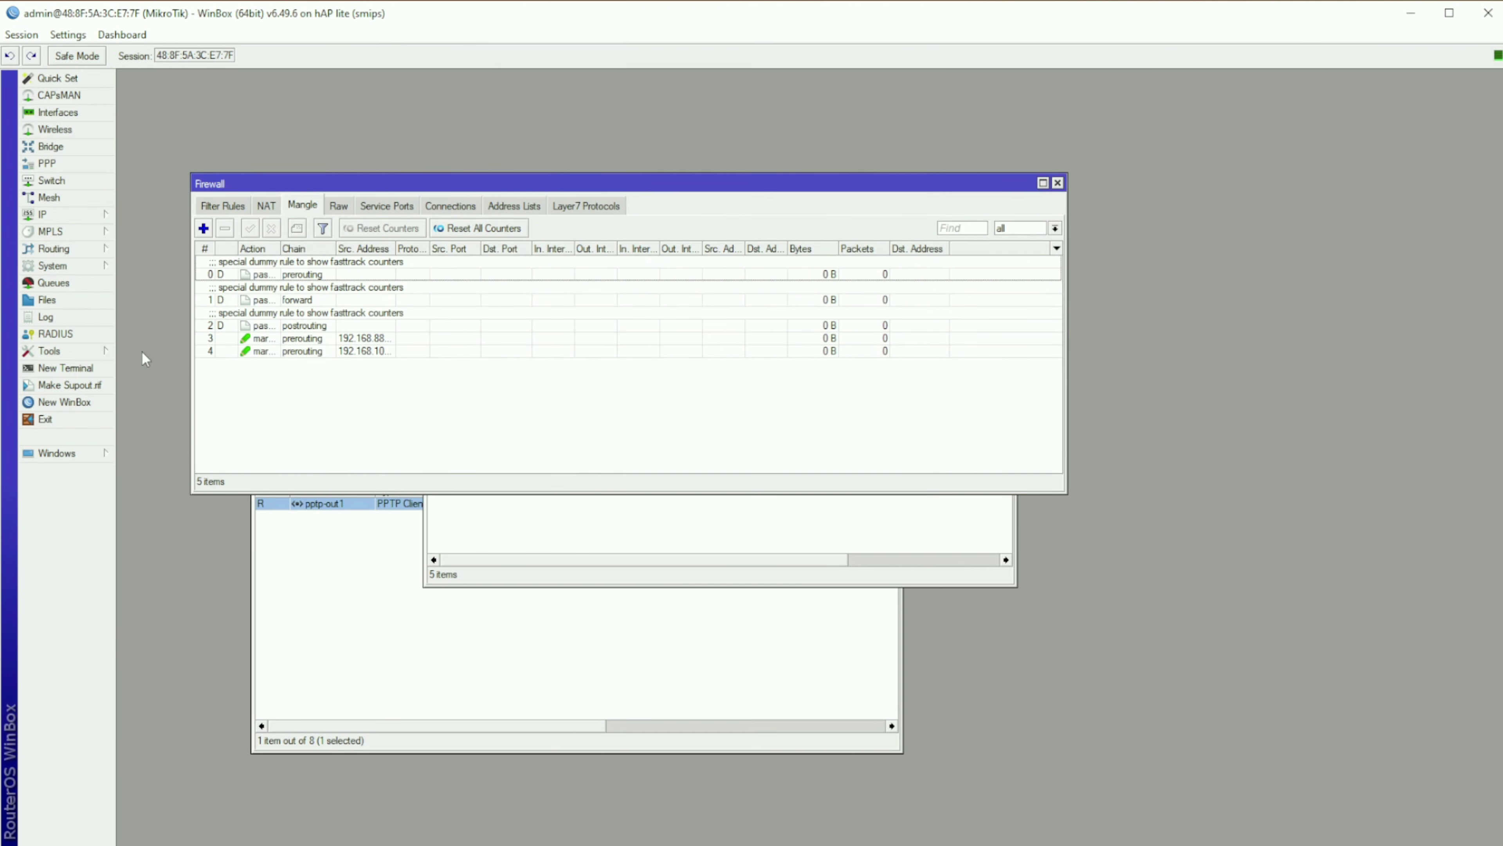
pyautogui.click(267, 207)
pyautogui.moveTo(332, 189); pyautogui.dragTo(463, 310)
pyautogui.click(334, 350)
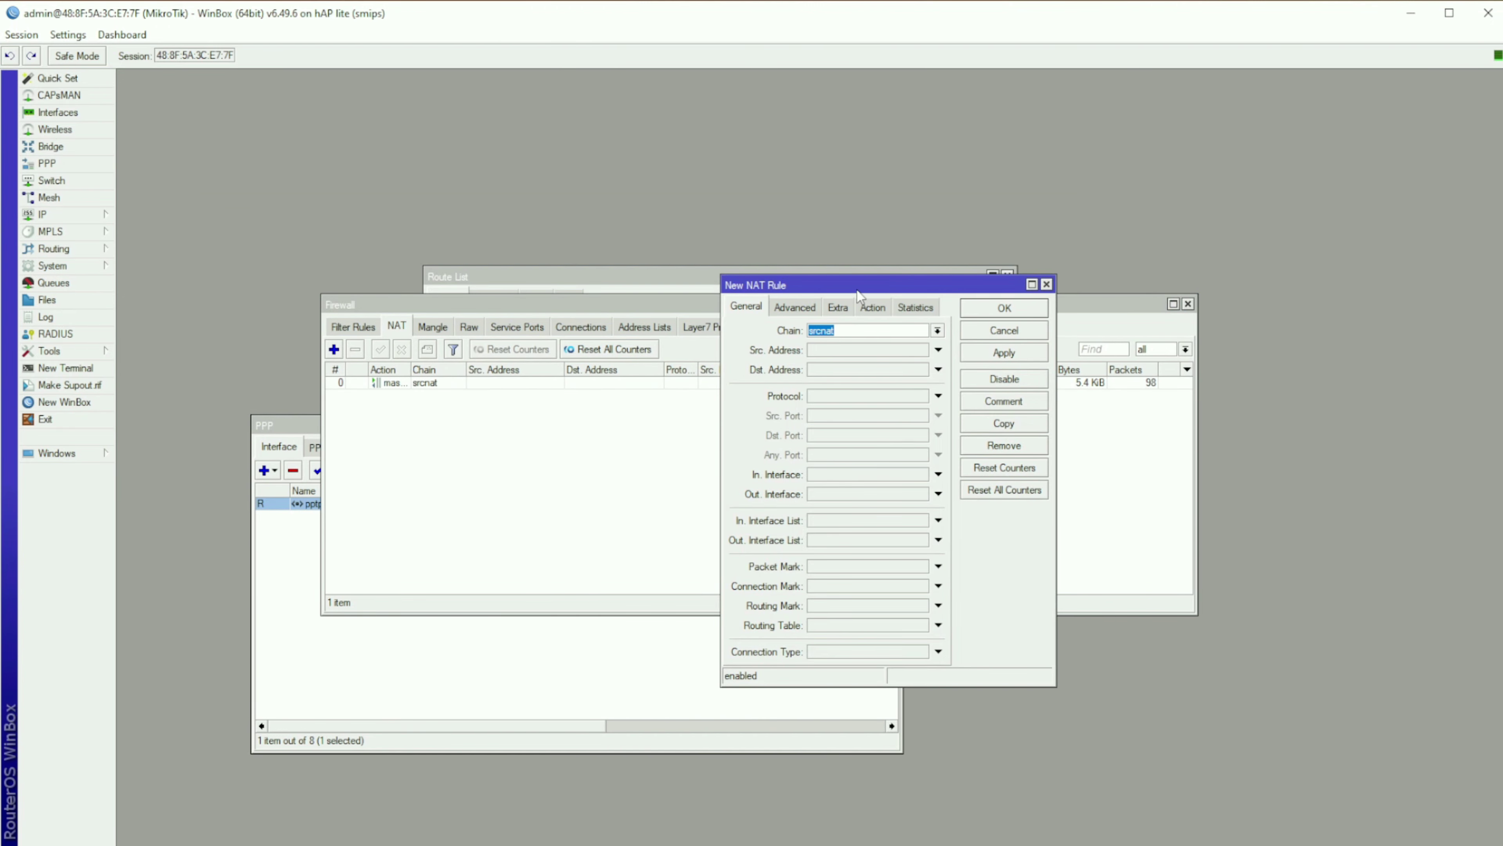
pyautogui.click(938, 495)
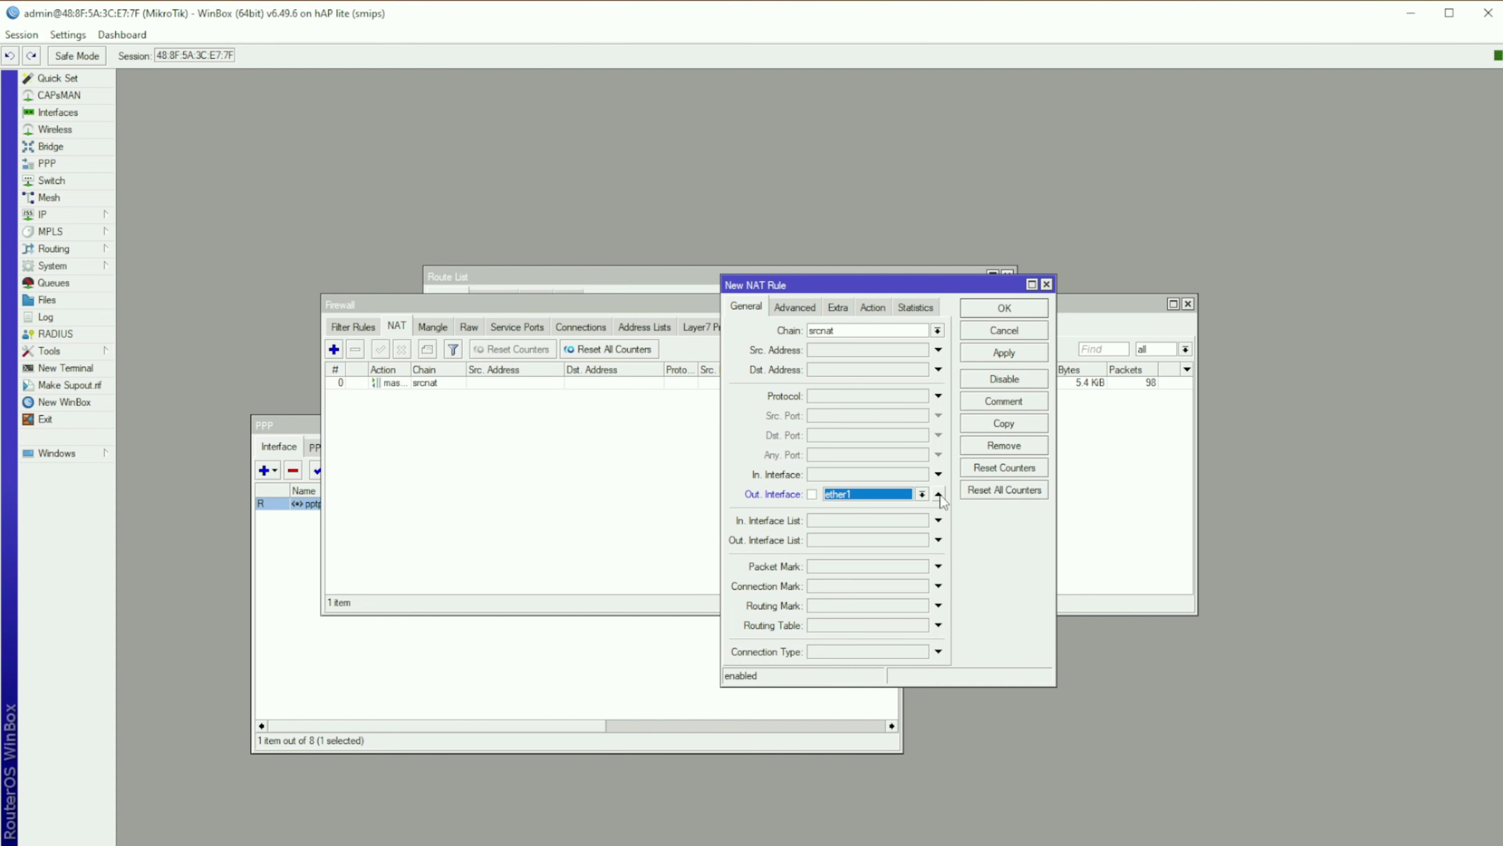
pyautogui.click(924, 494)
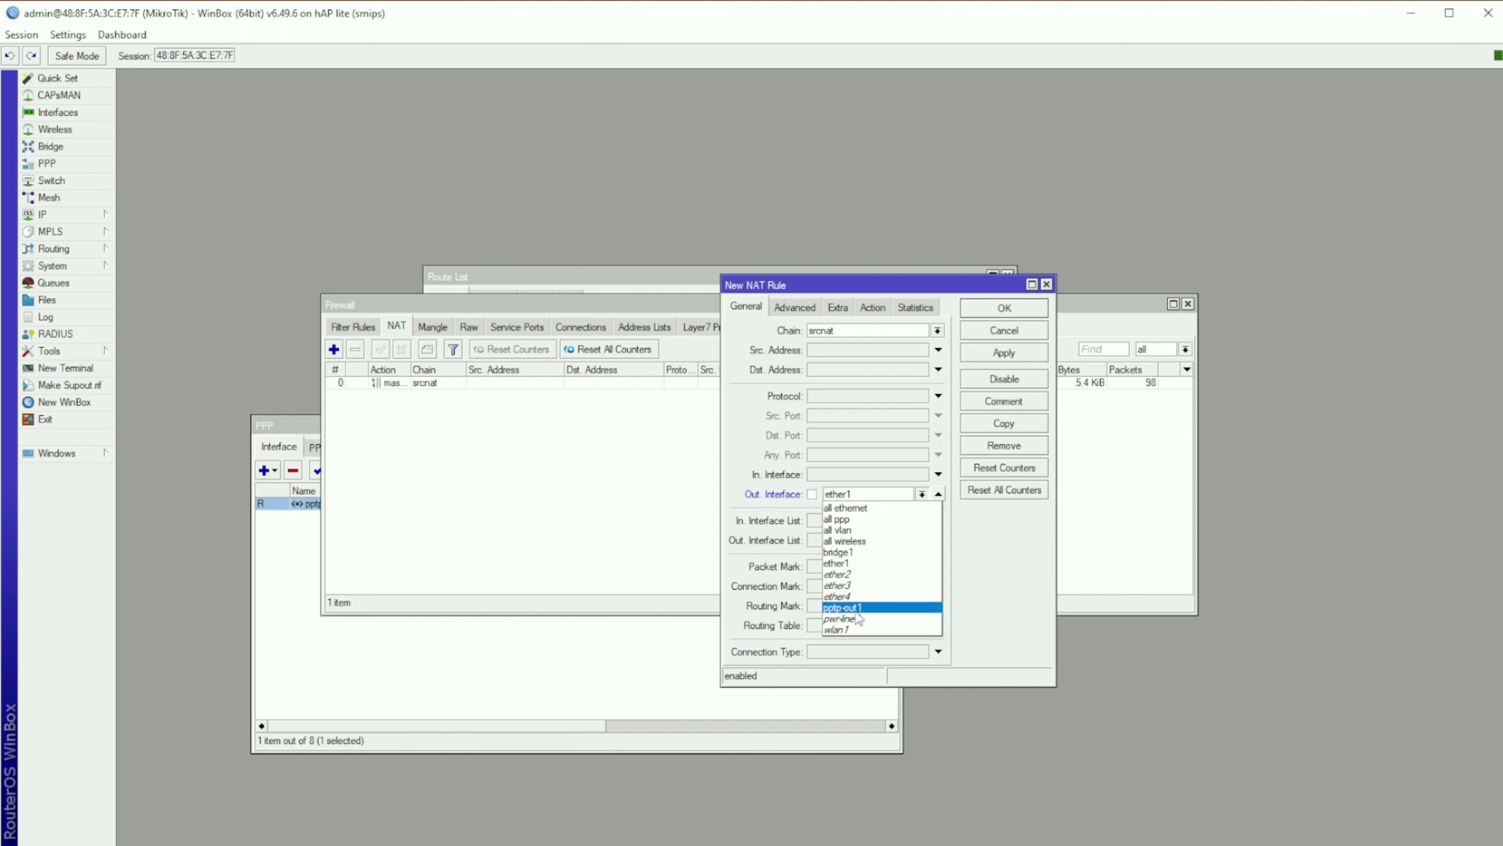
pyautogui.click(887, 607)
pyautogui.hotkey('ctrl', 'c')
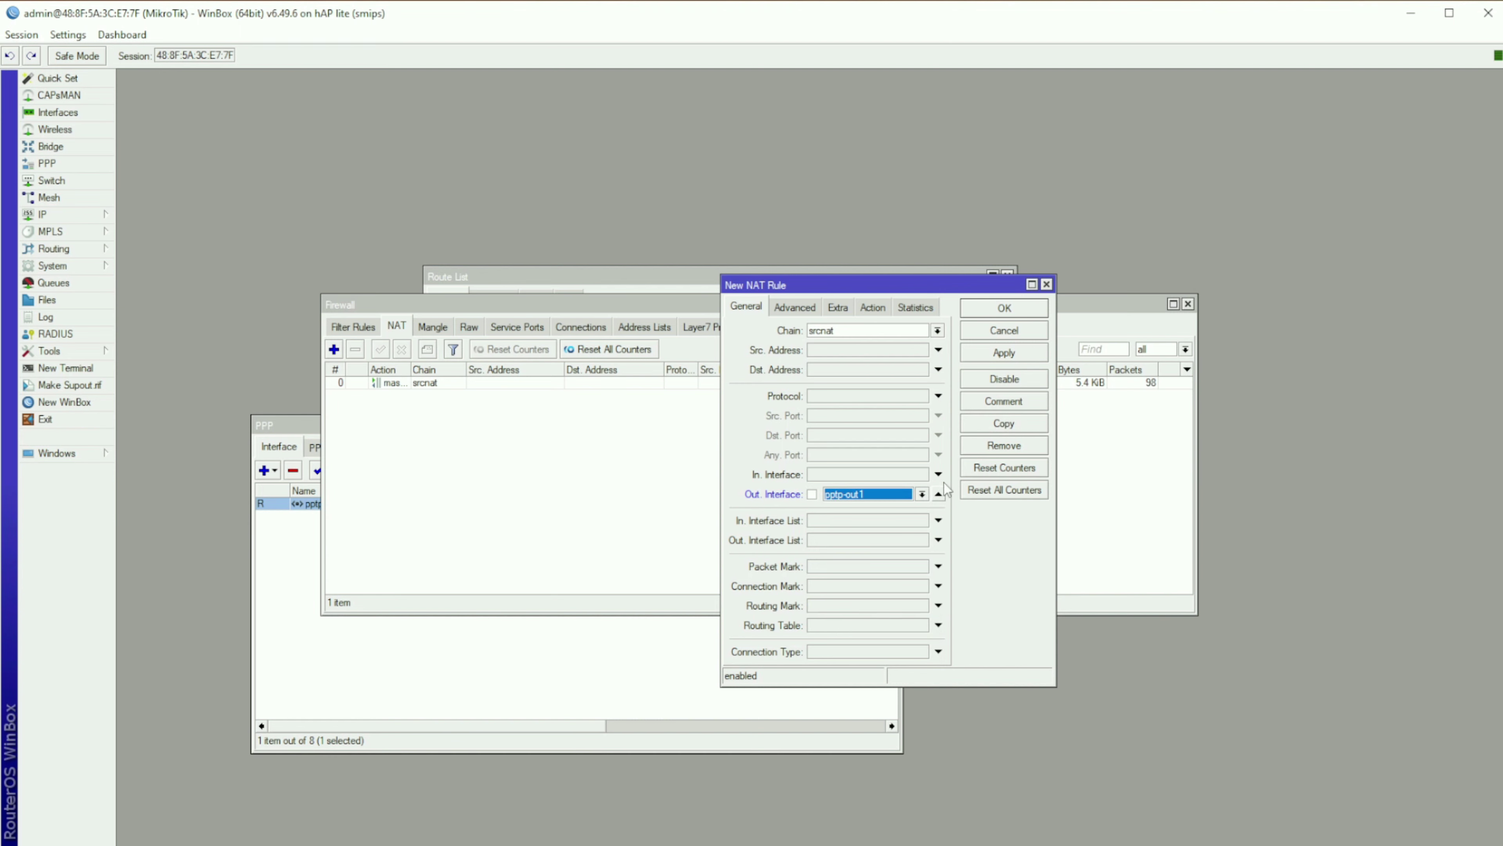
# Set the NAT rule's action to masquerade, then save and close it.
pyautogui.click(878, 307)
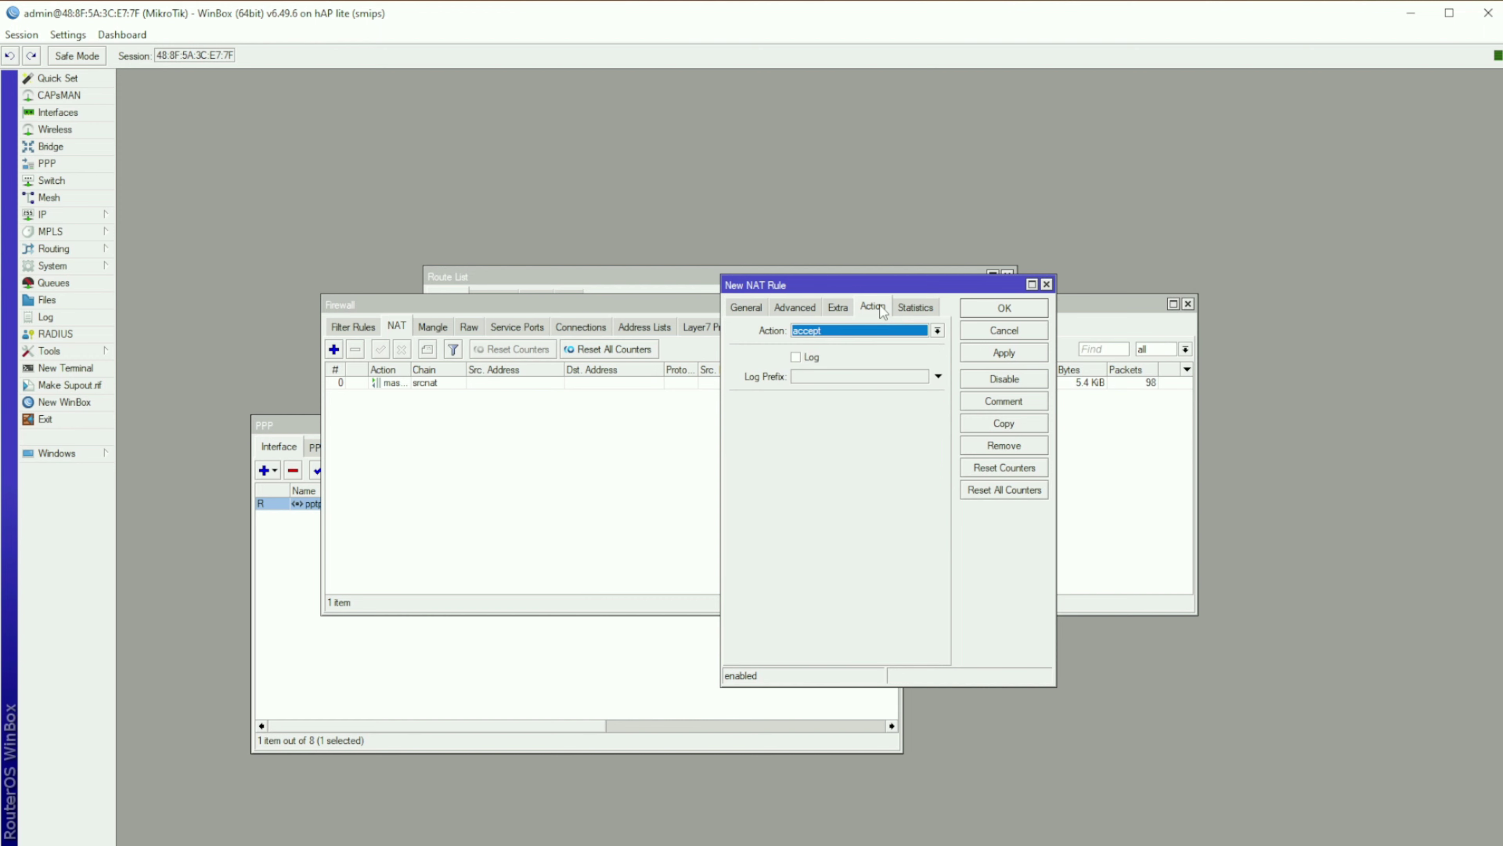
pyautogui.click(873, 331)
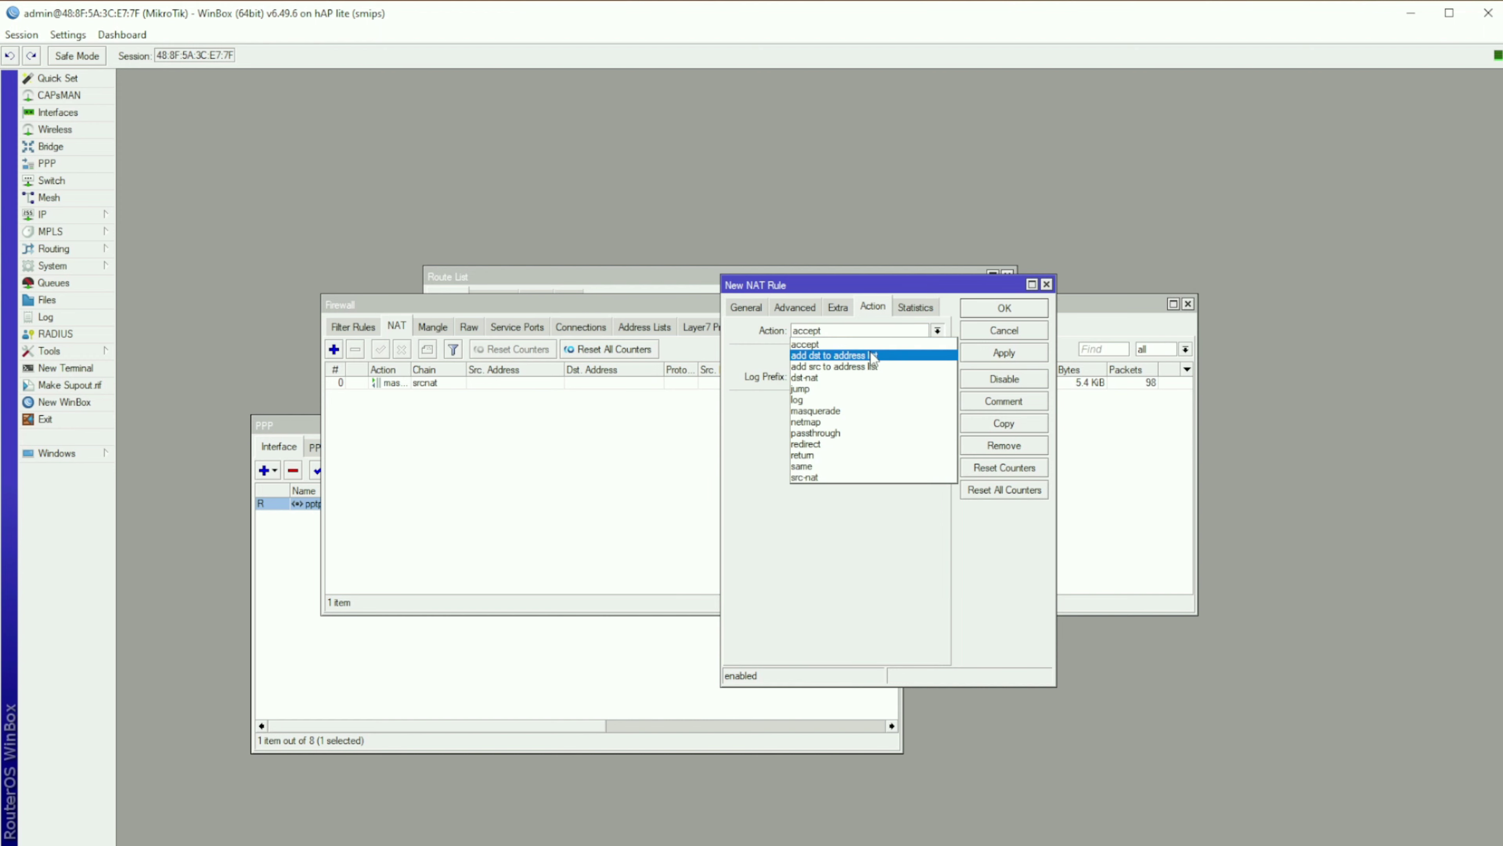
pyautogui.click(850, 410)
pyautogui.click(1004, 354)
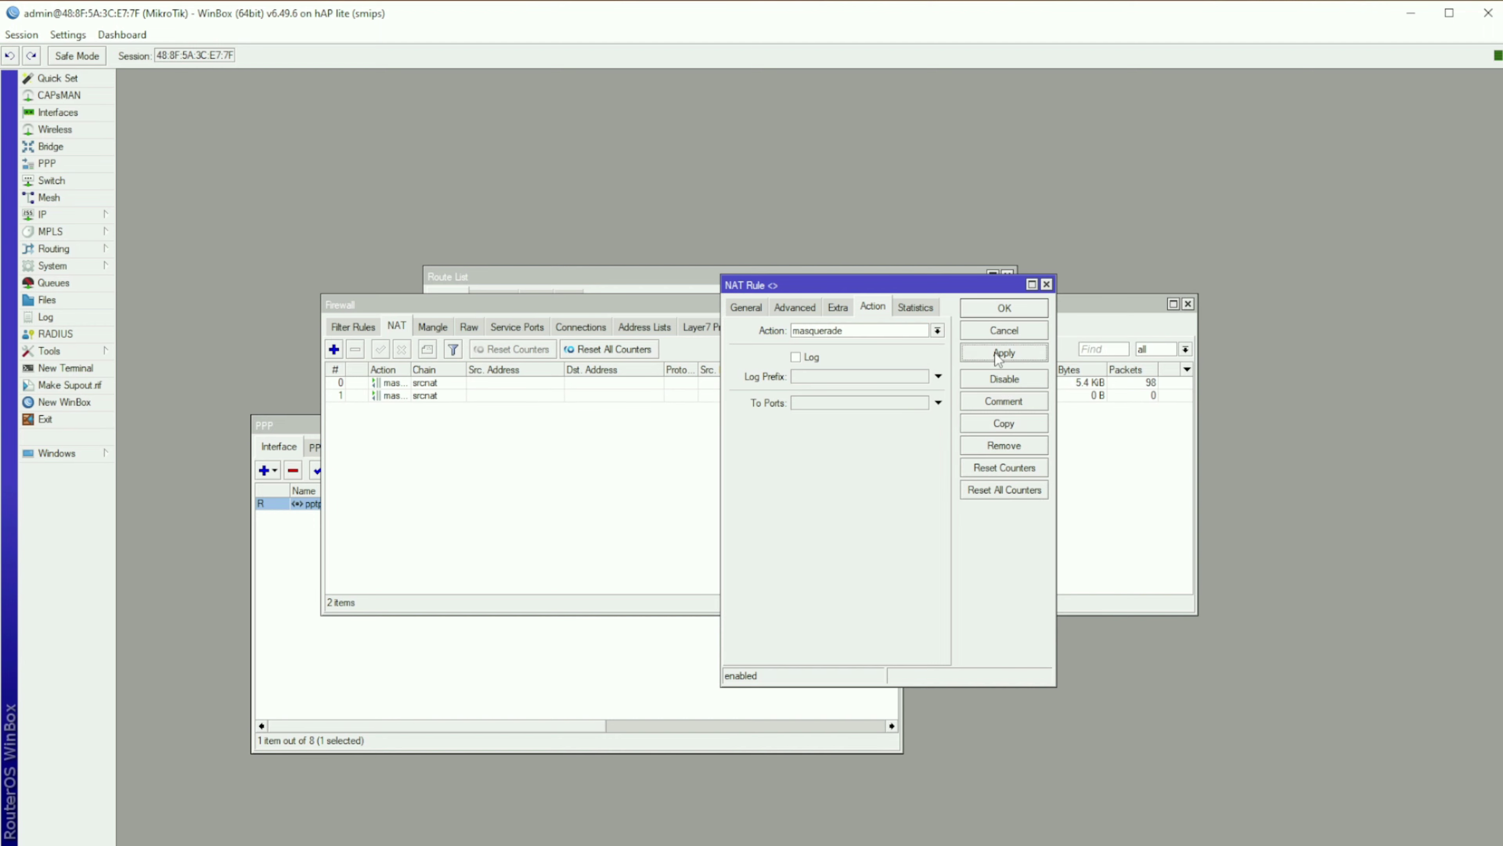
pyautogui.click(994, 331)
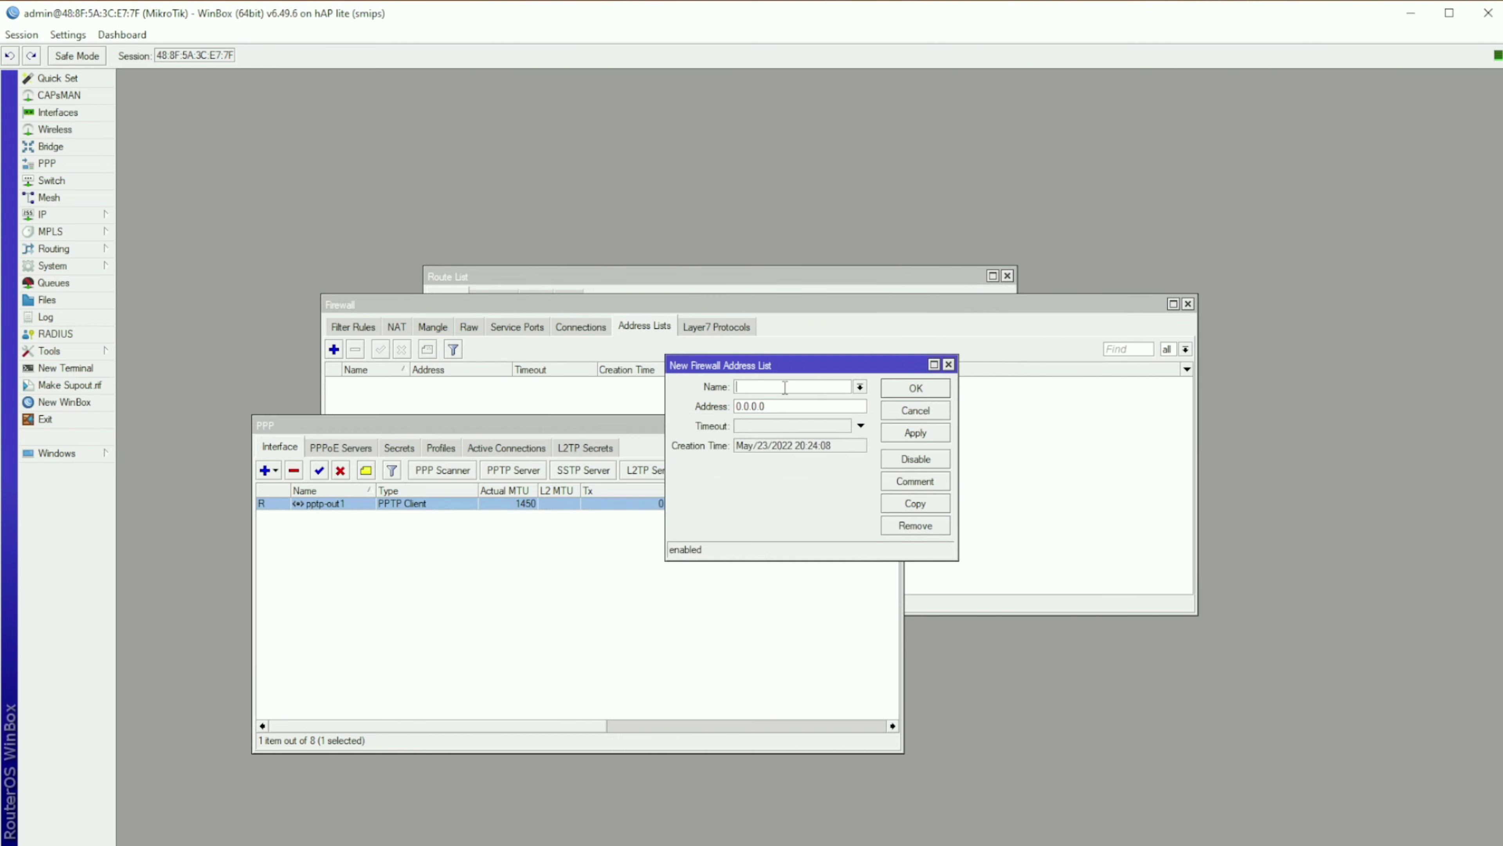
# Start a new pptp-out1 address list entry, replacing the default address with 192.168.0.
pyautogui.hotkey('ctrl', 'v')
pyautogui.moveTo(768, 407); pyautogui.dragTo(683, 414)
pyautogui.write('192.168.0.1/24')
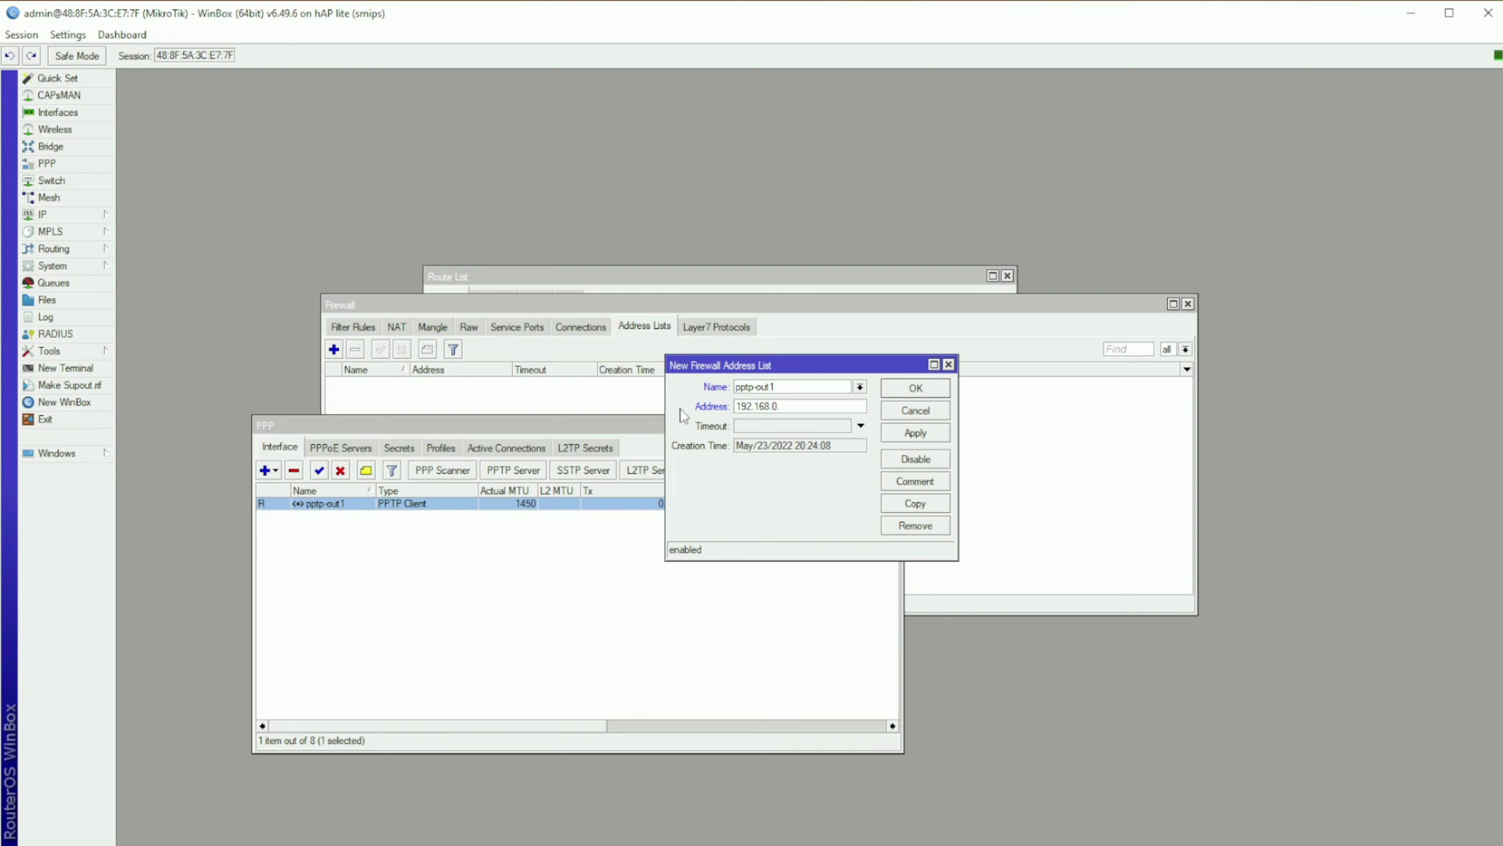